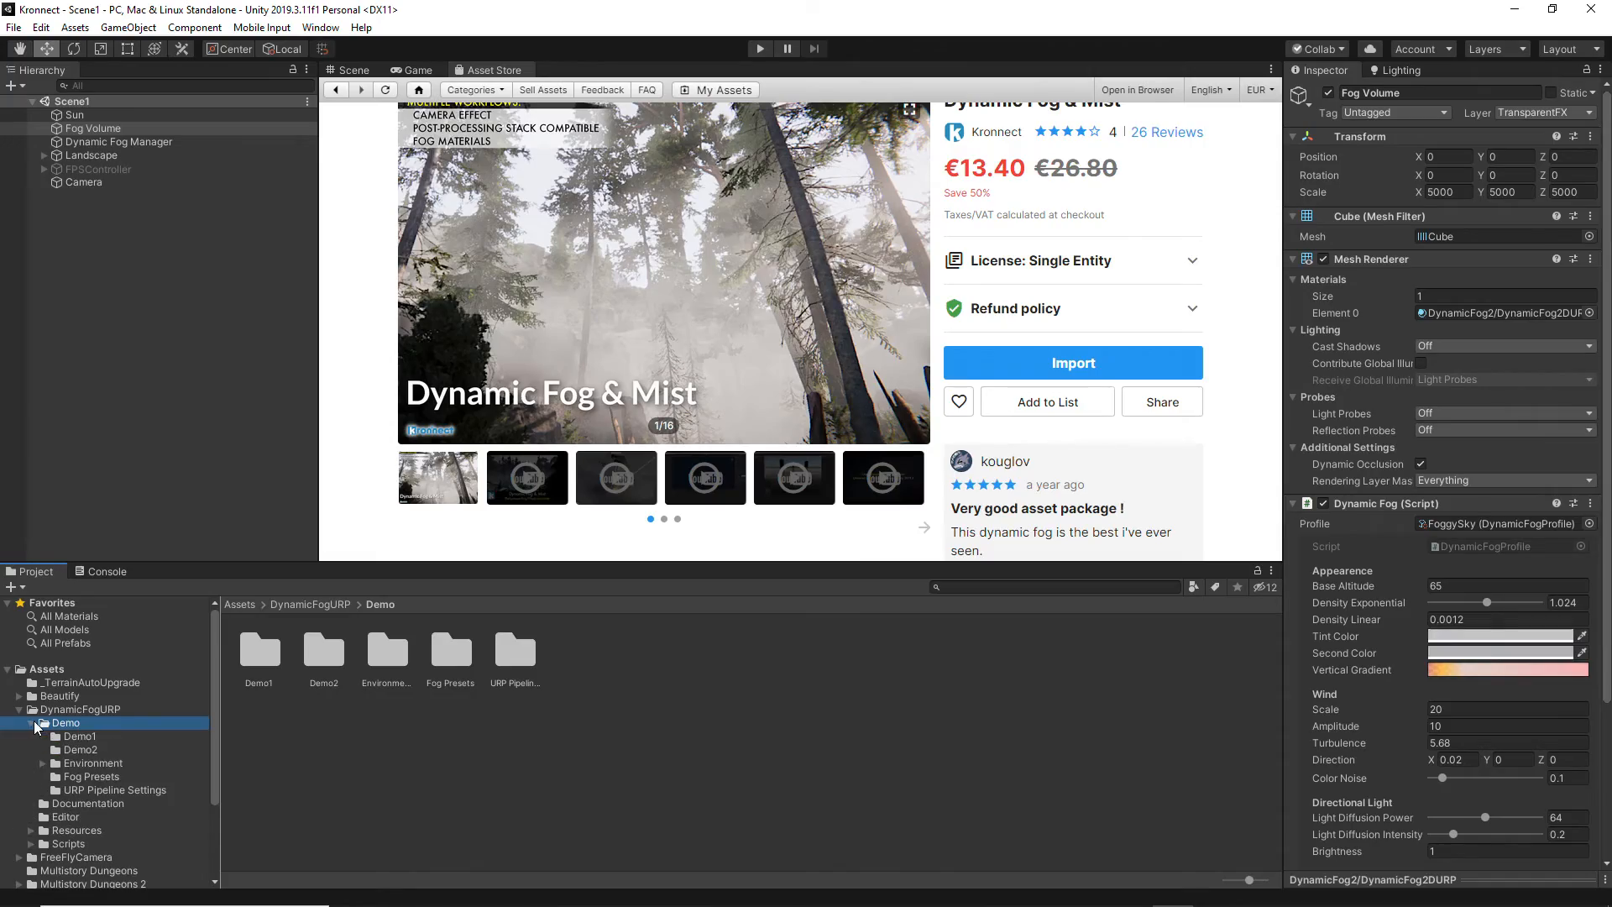
- Browse the DynamicFogURP package's Demo1, Documentation, Editor, Resources and Scripts folders
click(81, 737)
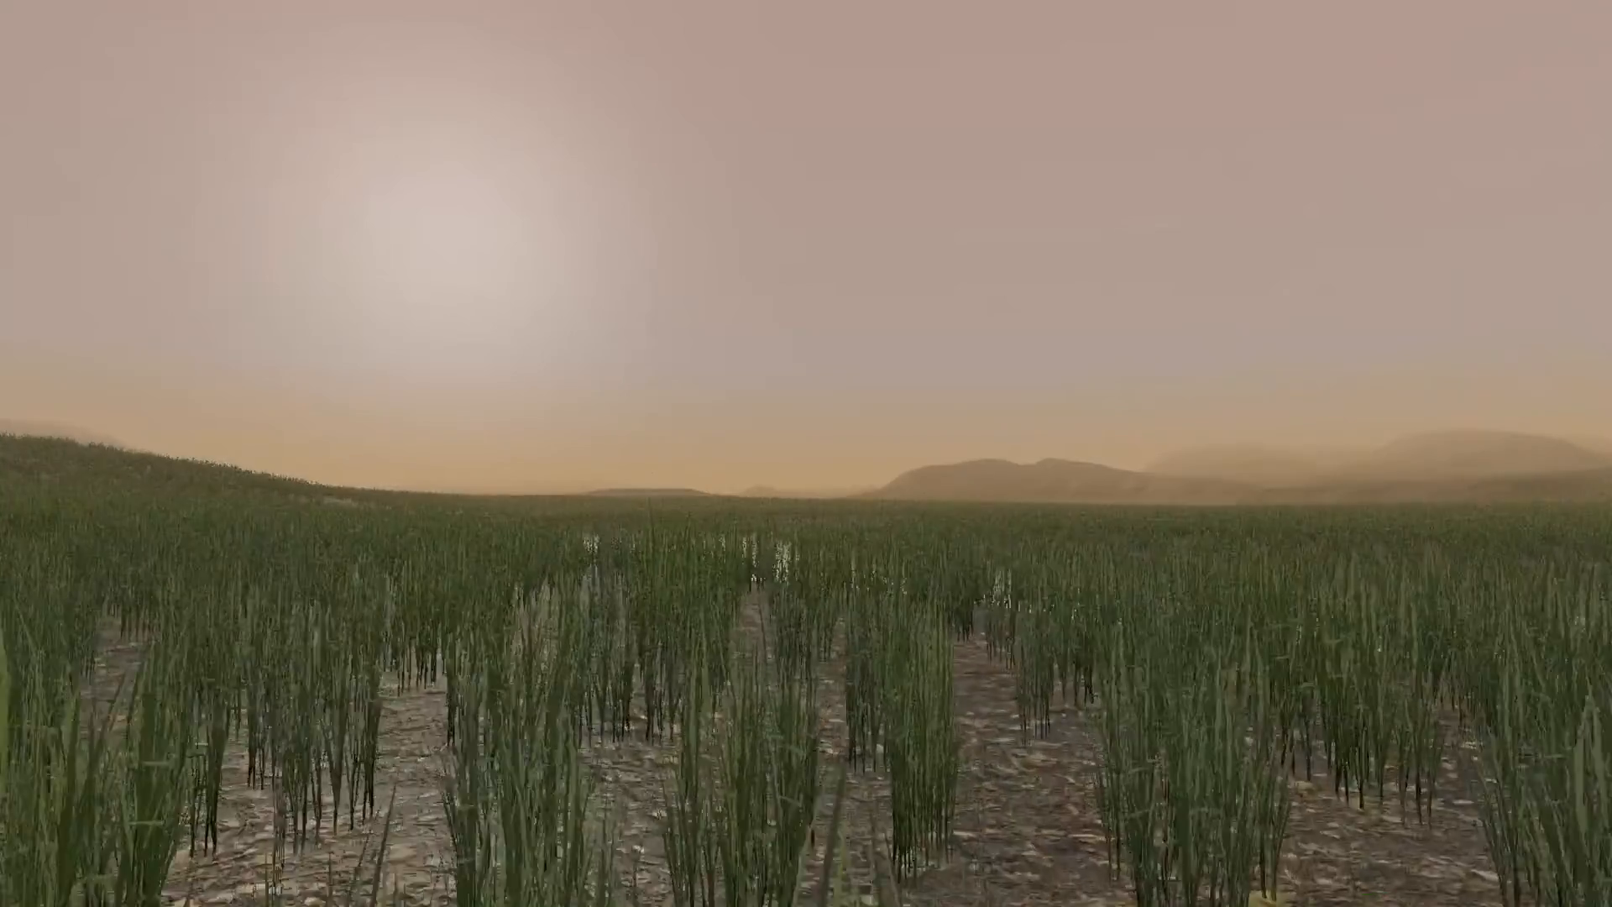
mouse_move(591, 432)
mouse_down()
mouse_move(662, 414)
mouse_move(766, 450)
mouse_move(928, 385)
mouse_move(588, 449)
mouse_move(626, 543)
mouse_move(892, 601)
mouse_move(521, 601)
mouse_move(742, 655)
mouse_move(979, 461)
mouse_move(856, 313)
mouse_move(597, 385)
mouse_up()
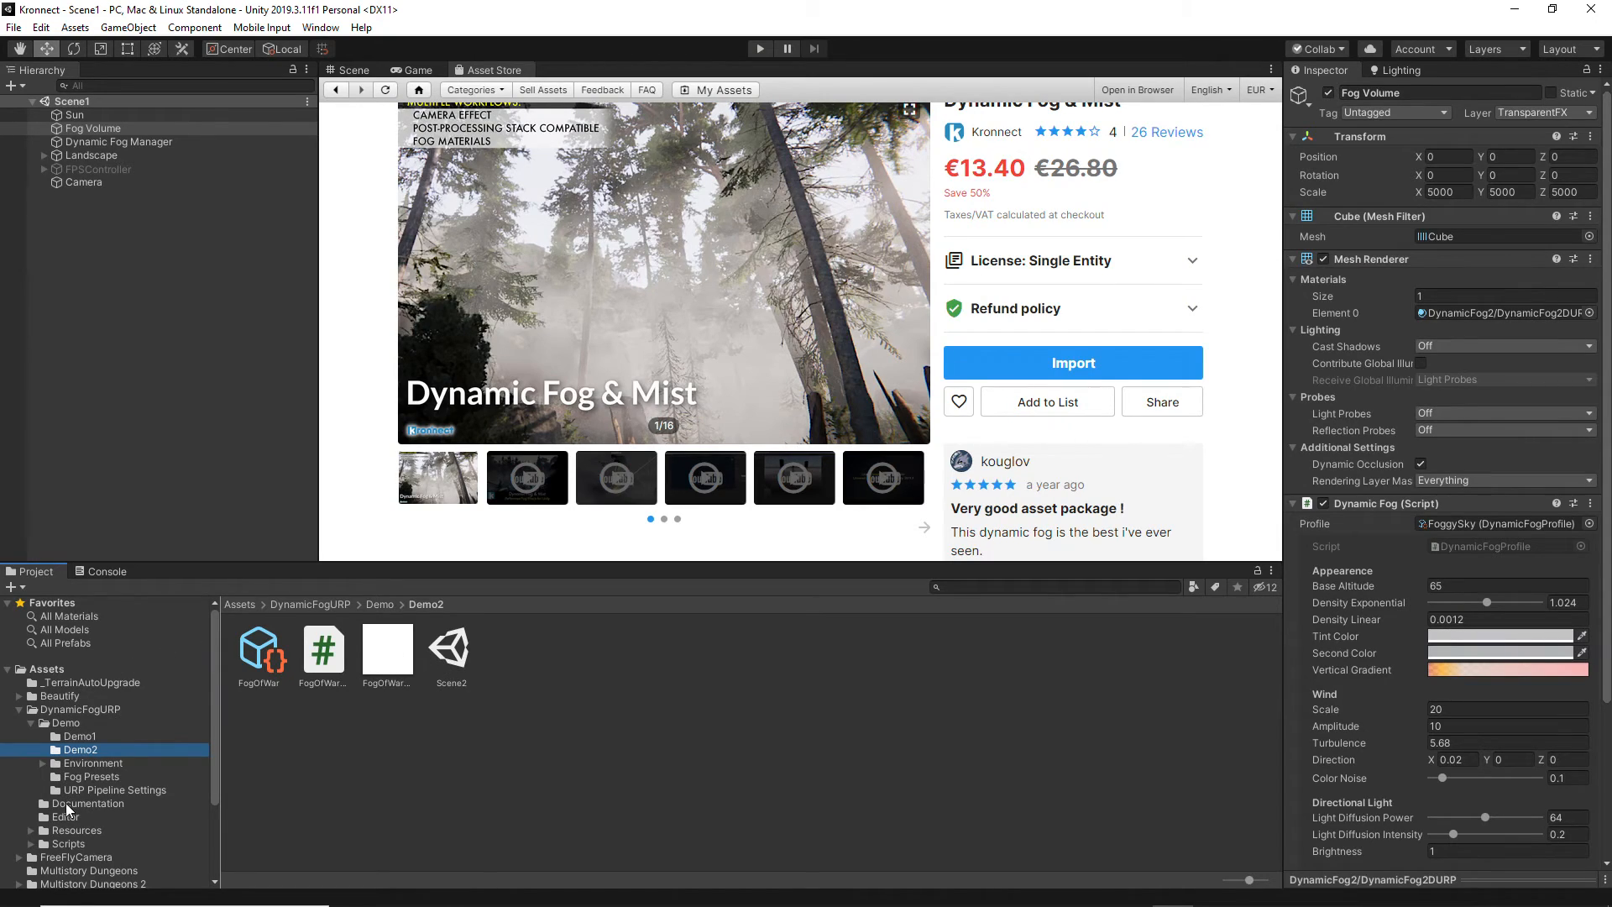
click(66, 802)
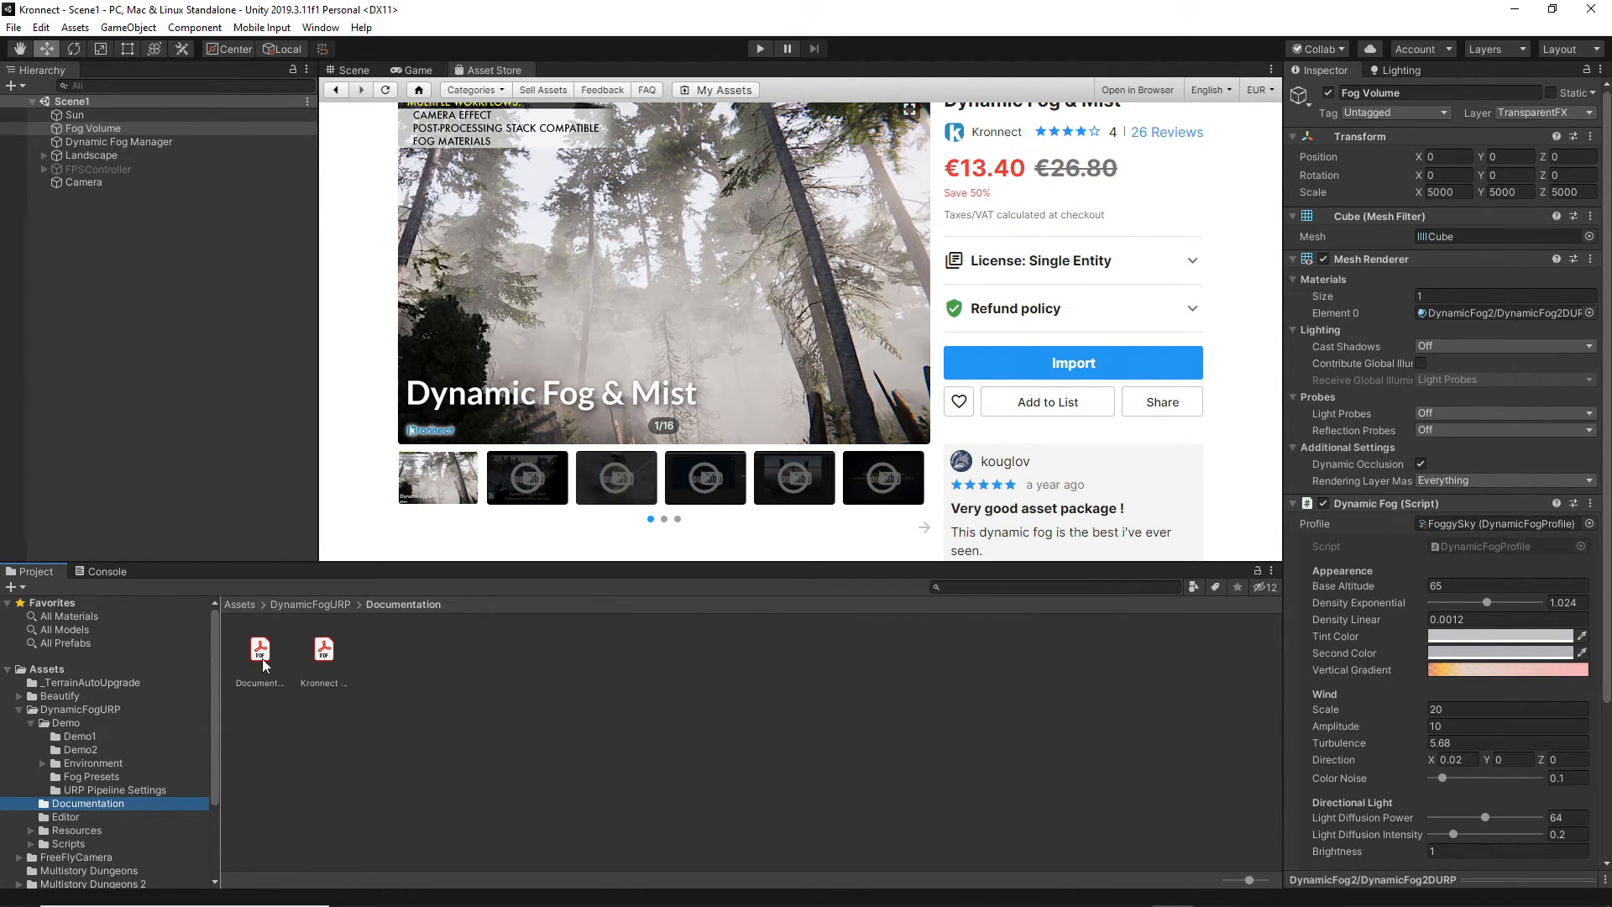
click(77, 816)
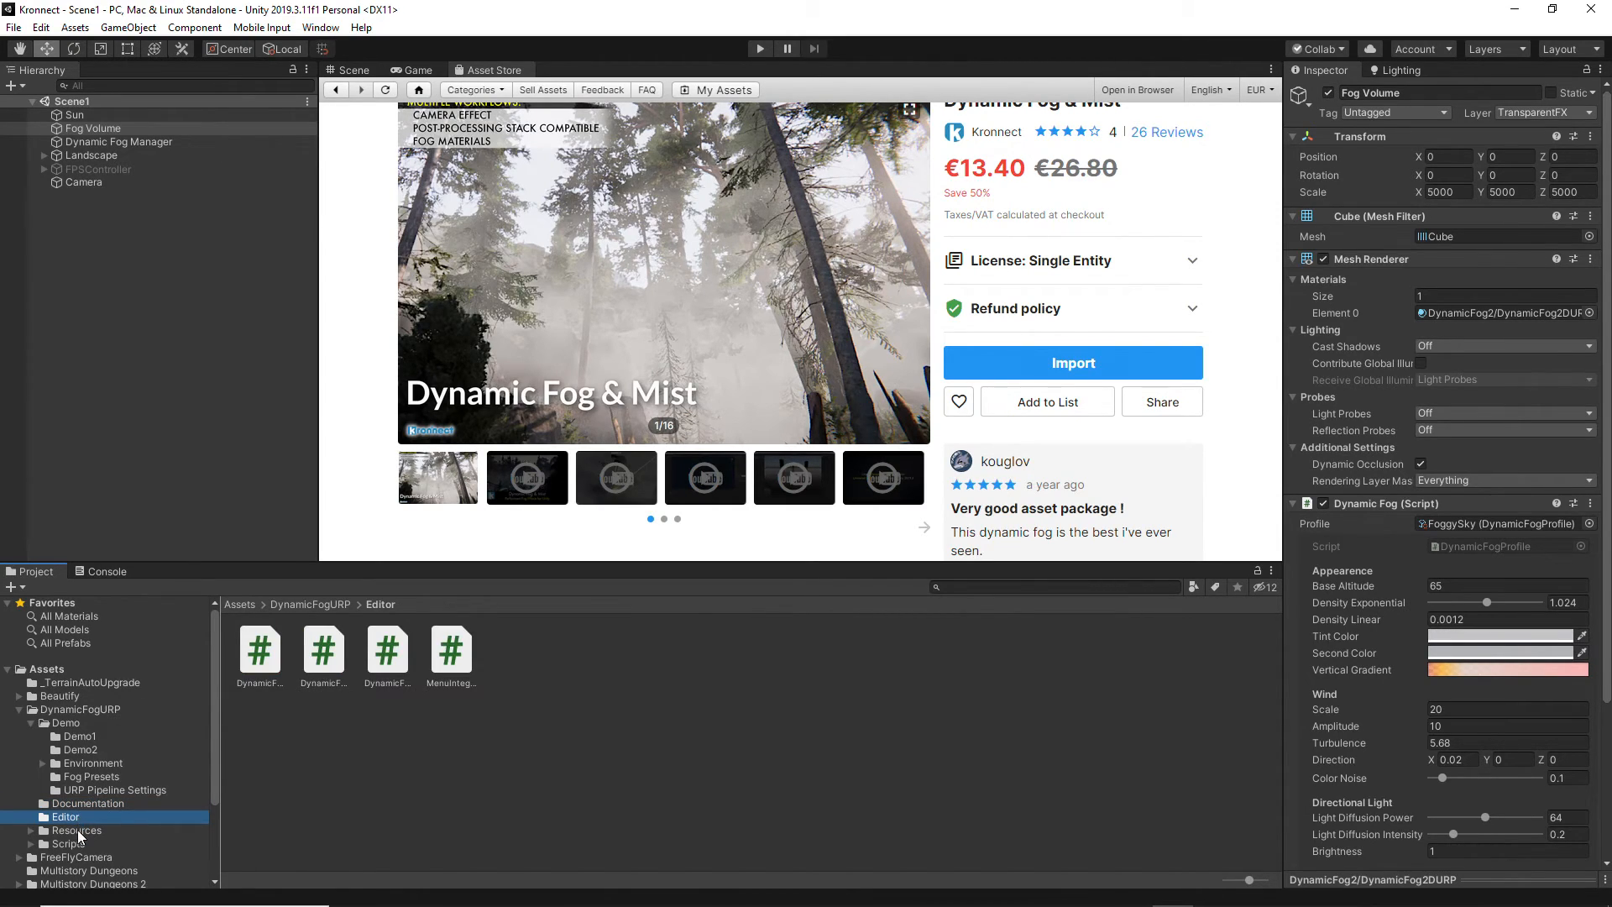
click(77, 829)
click(74, 841)
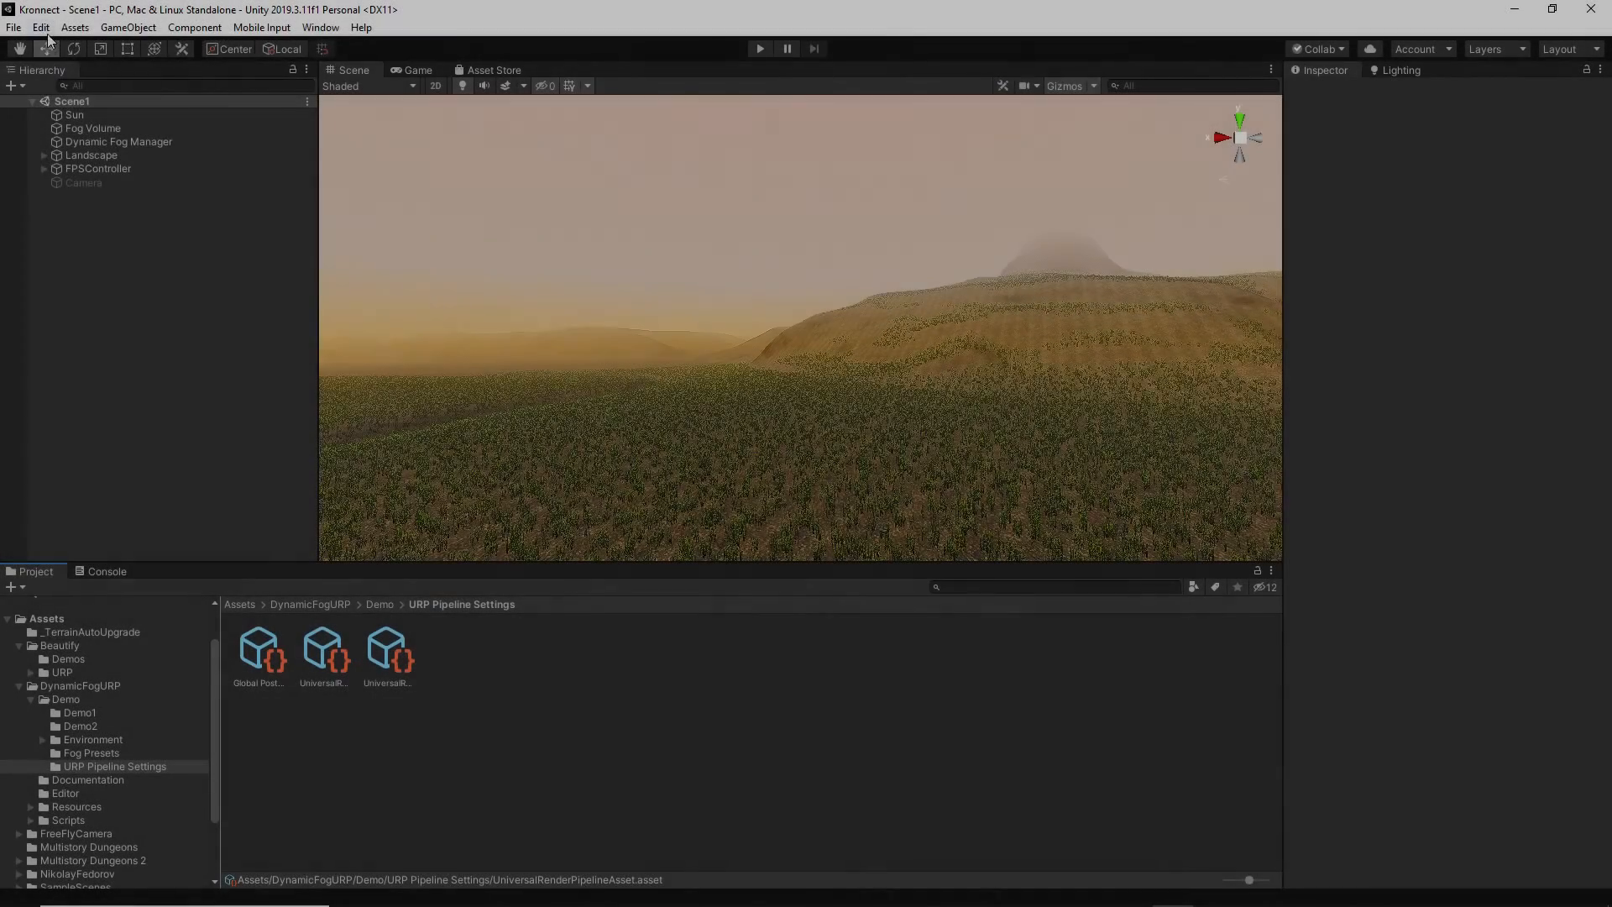
- Check the Graphics project settings for the assigned scriptable render pipeline and locate the UniversalRenderPipelineAsset in URP Pipeline Settings
click(41, 28)
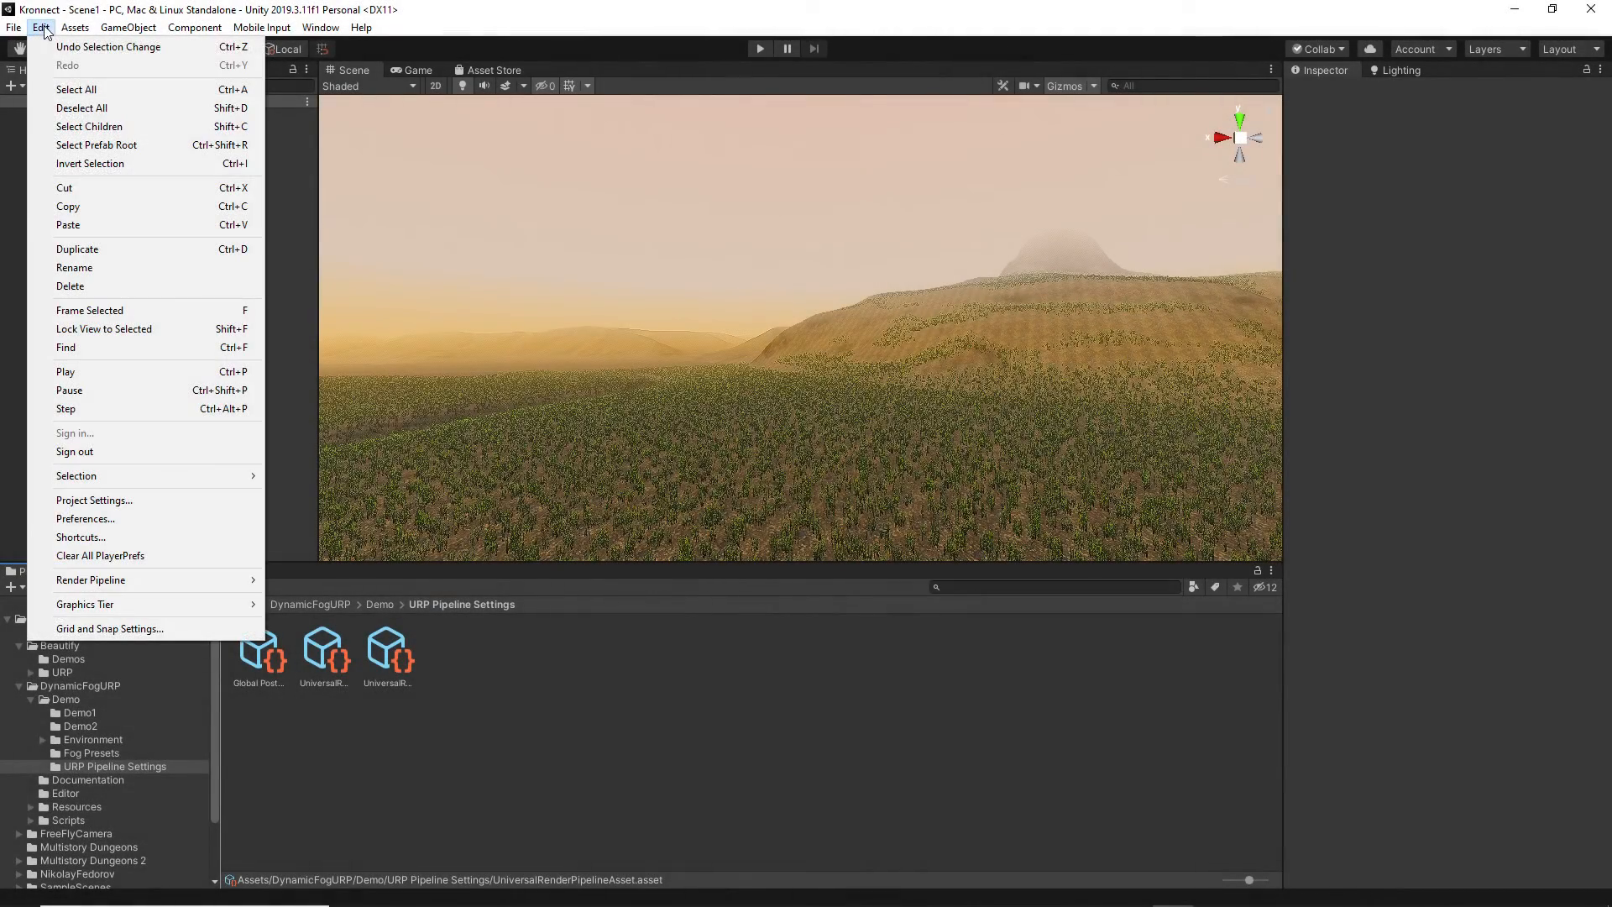
click(94, 500)
click(563, 172)
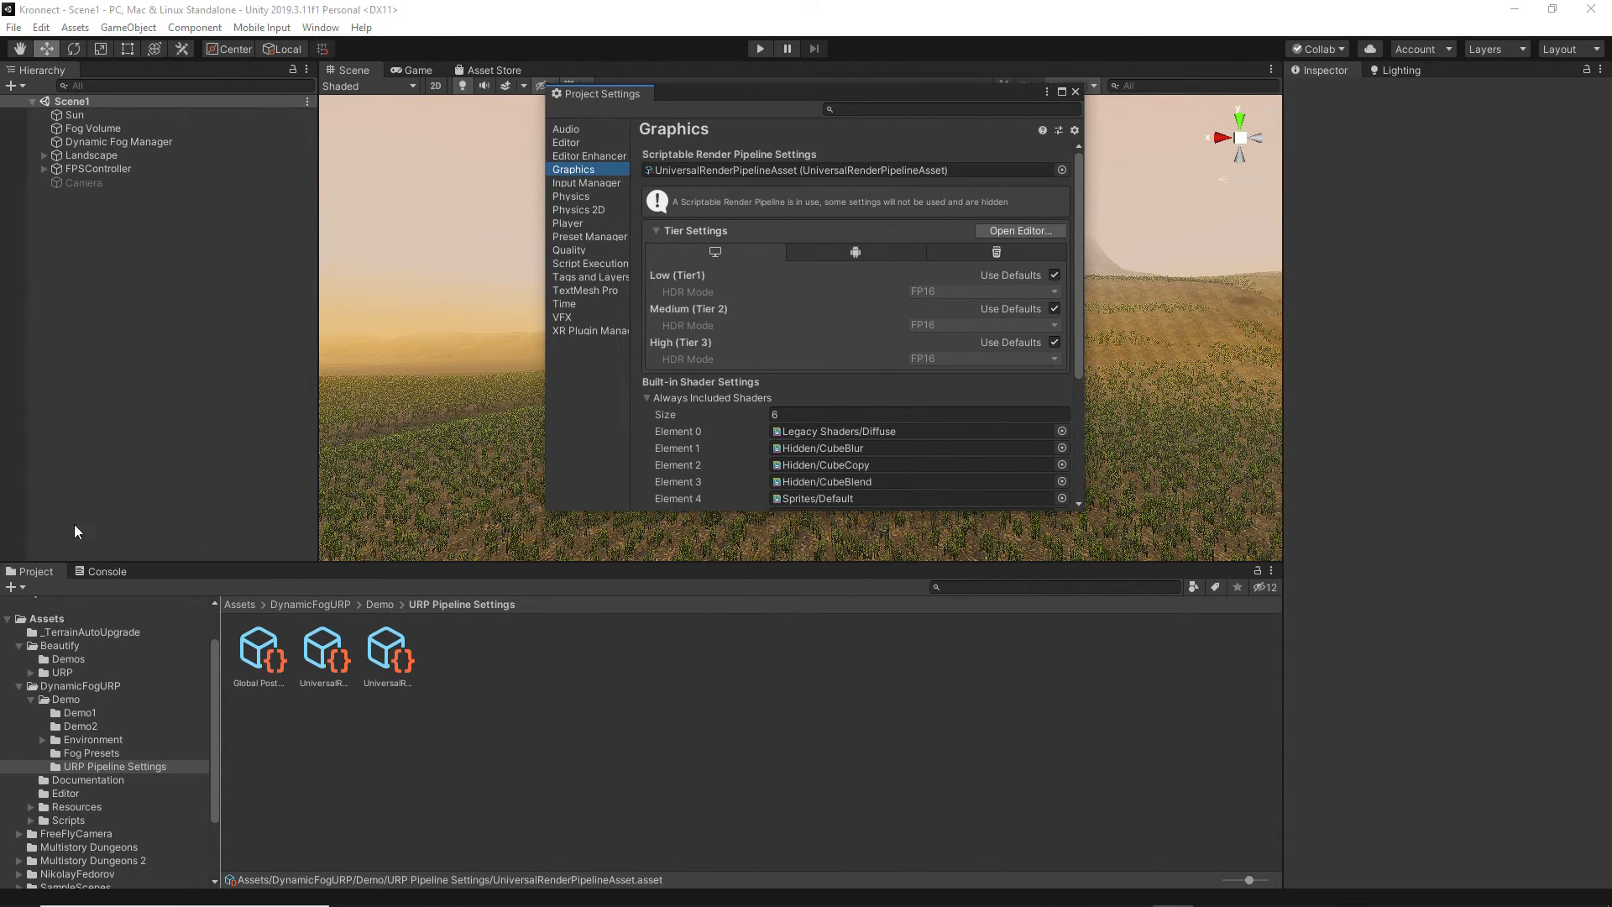
click(319, 655)
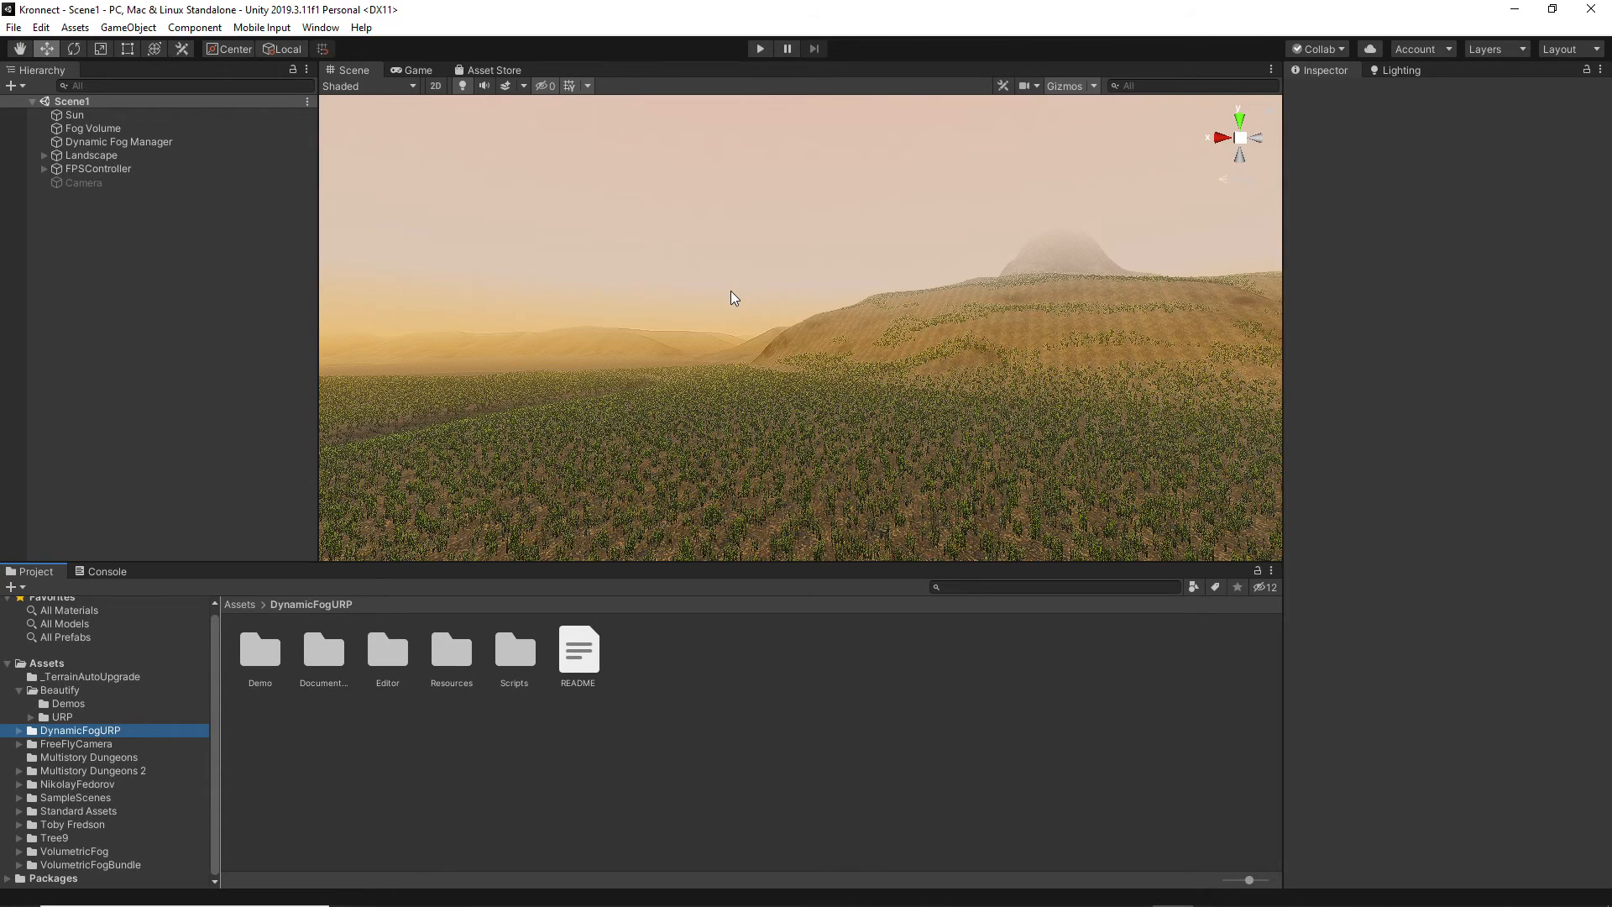
right_click(128, 234)
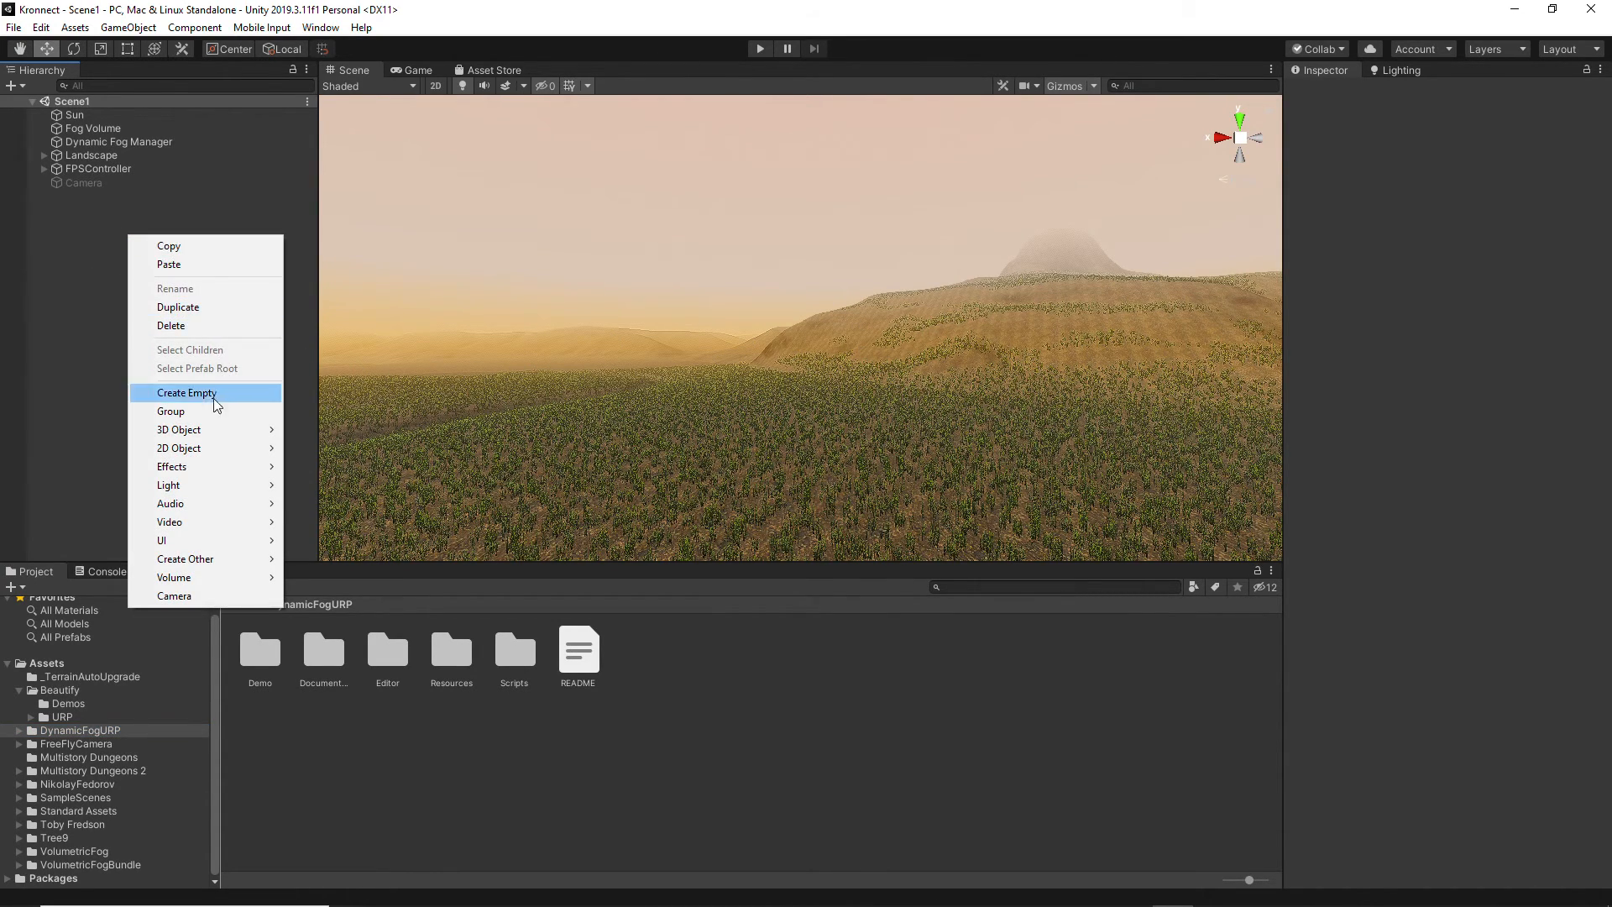
mouse_move(205, 465)
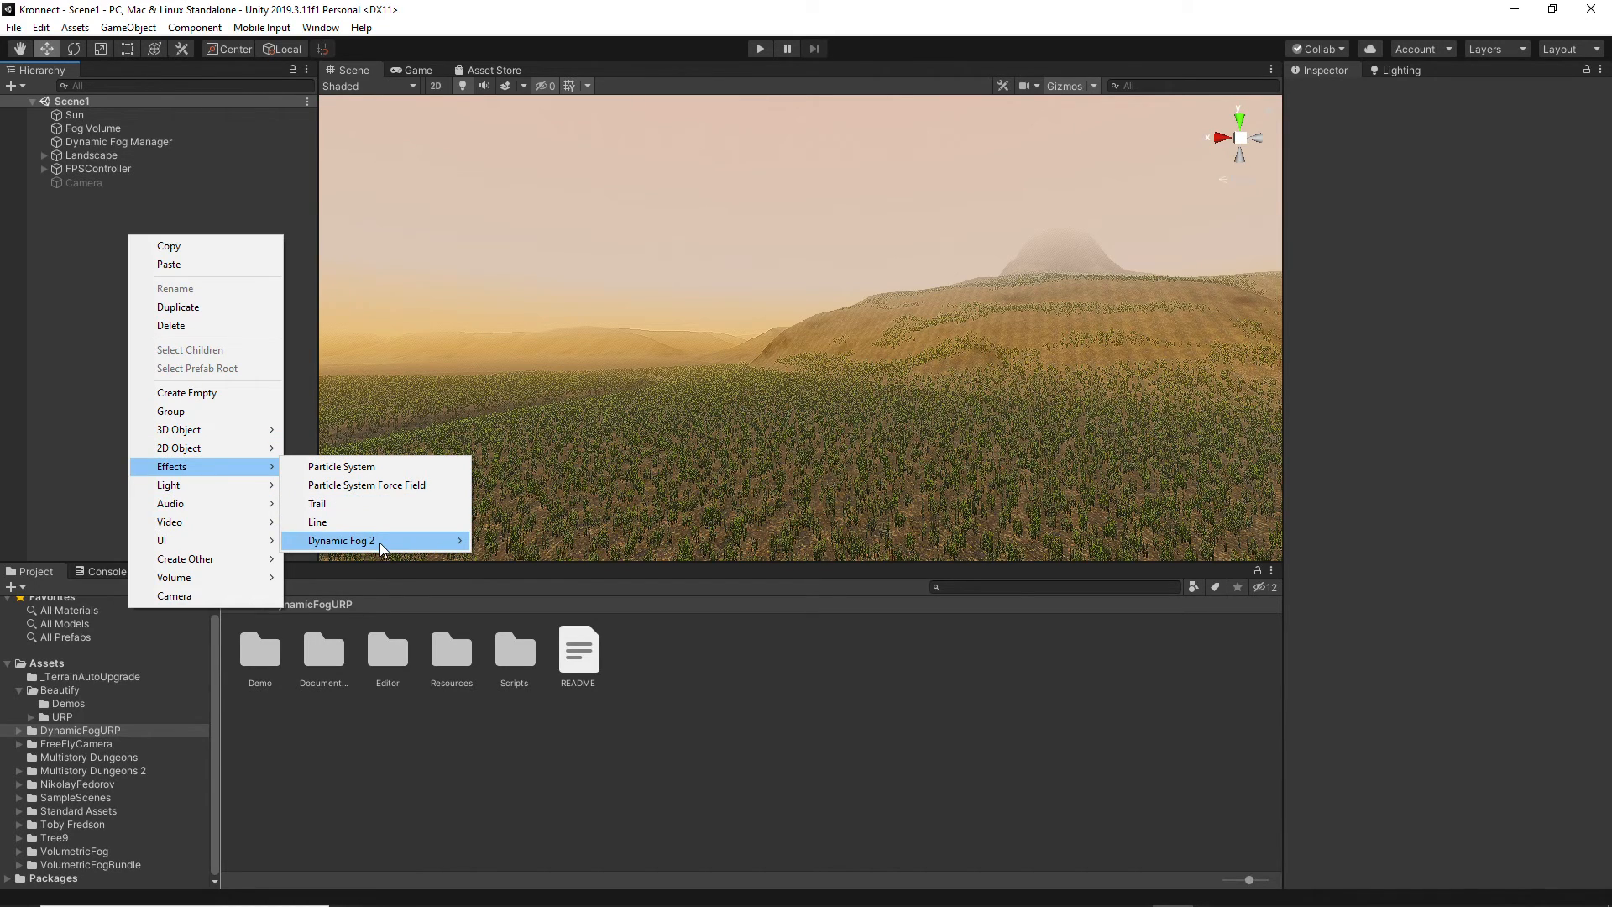
mouse_move(379, 542)
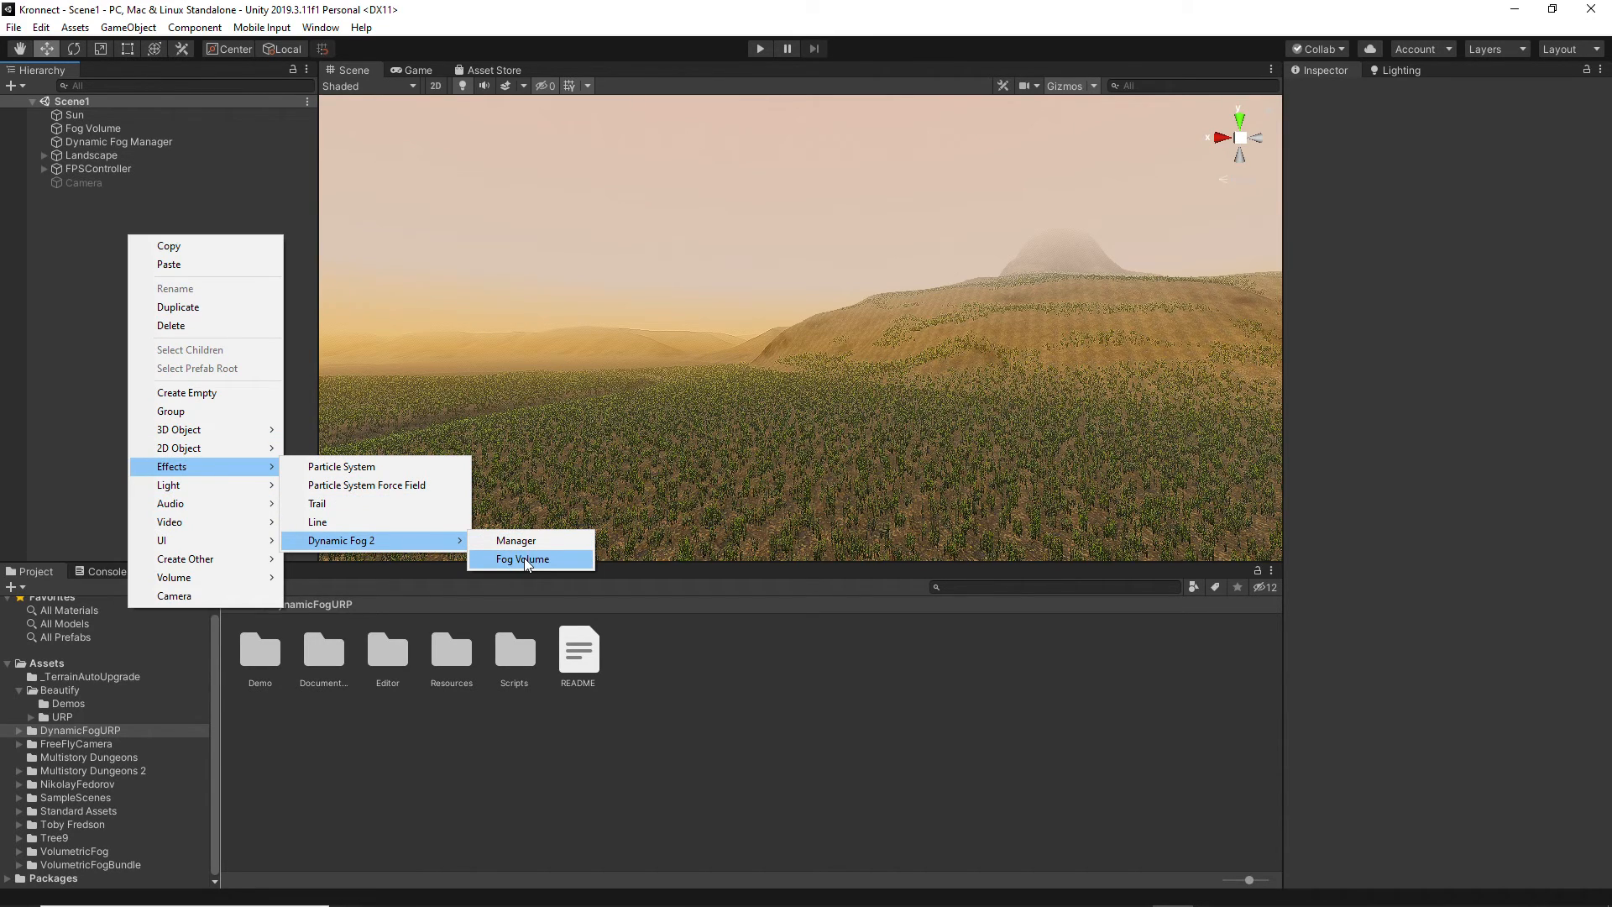
- Select the Fog Volume object and locate its assigned FoggySky profile in the project files
click(86, 130)
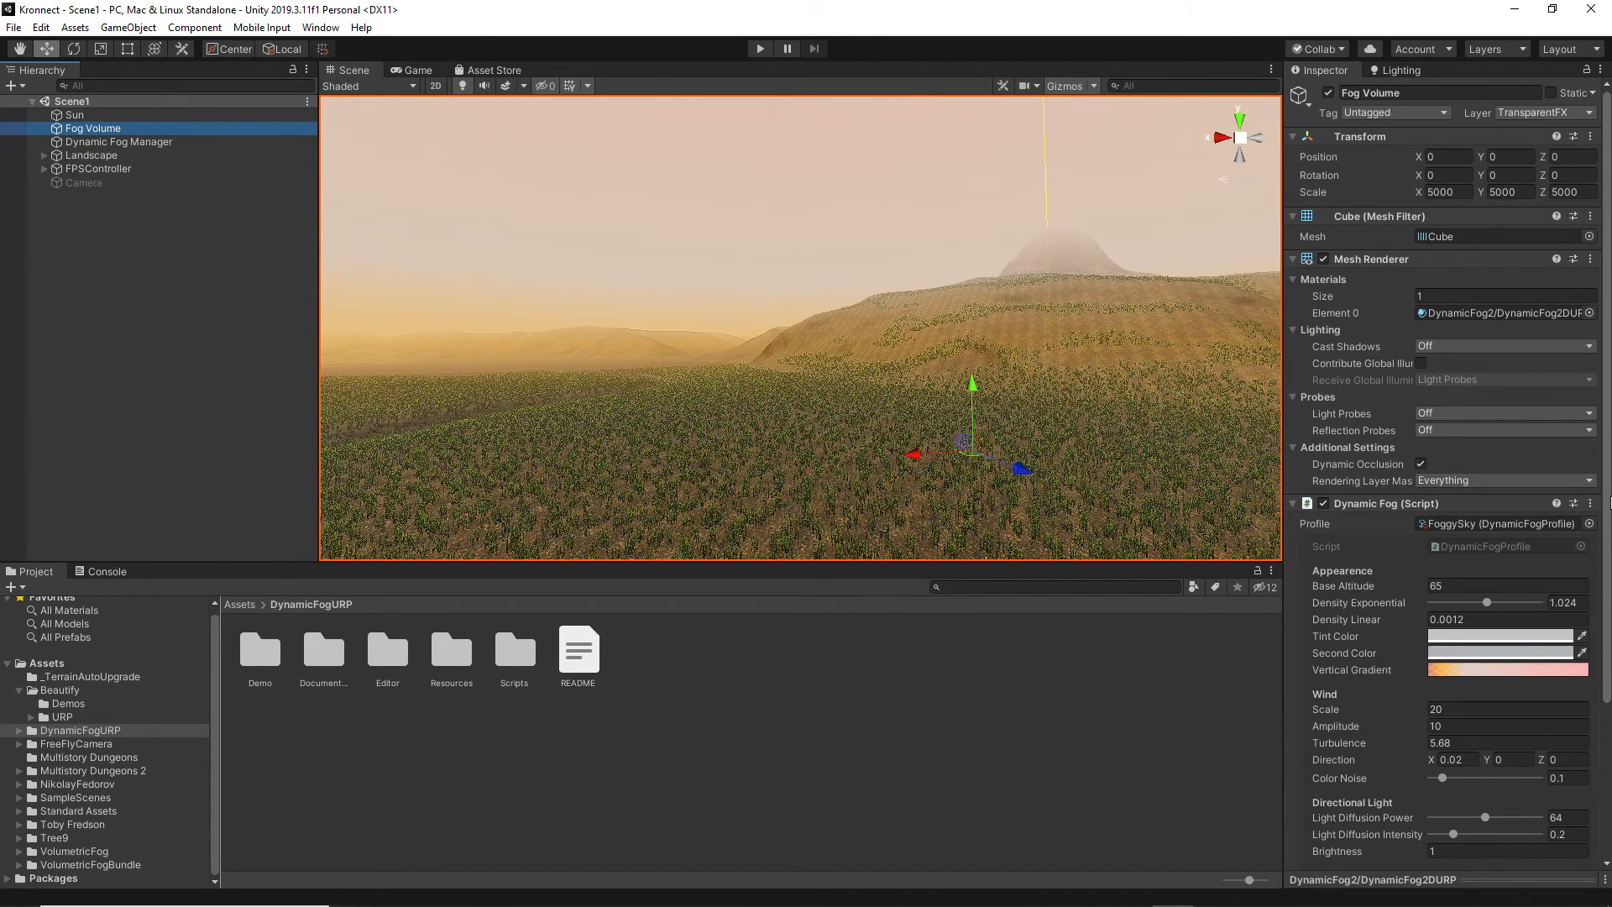
scroll(1527, 432, down, 5)
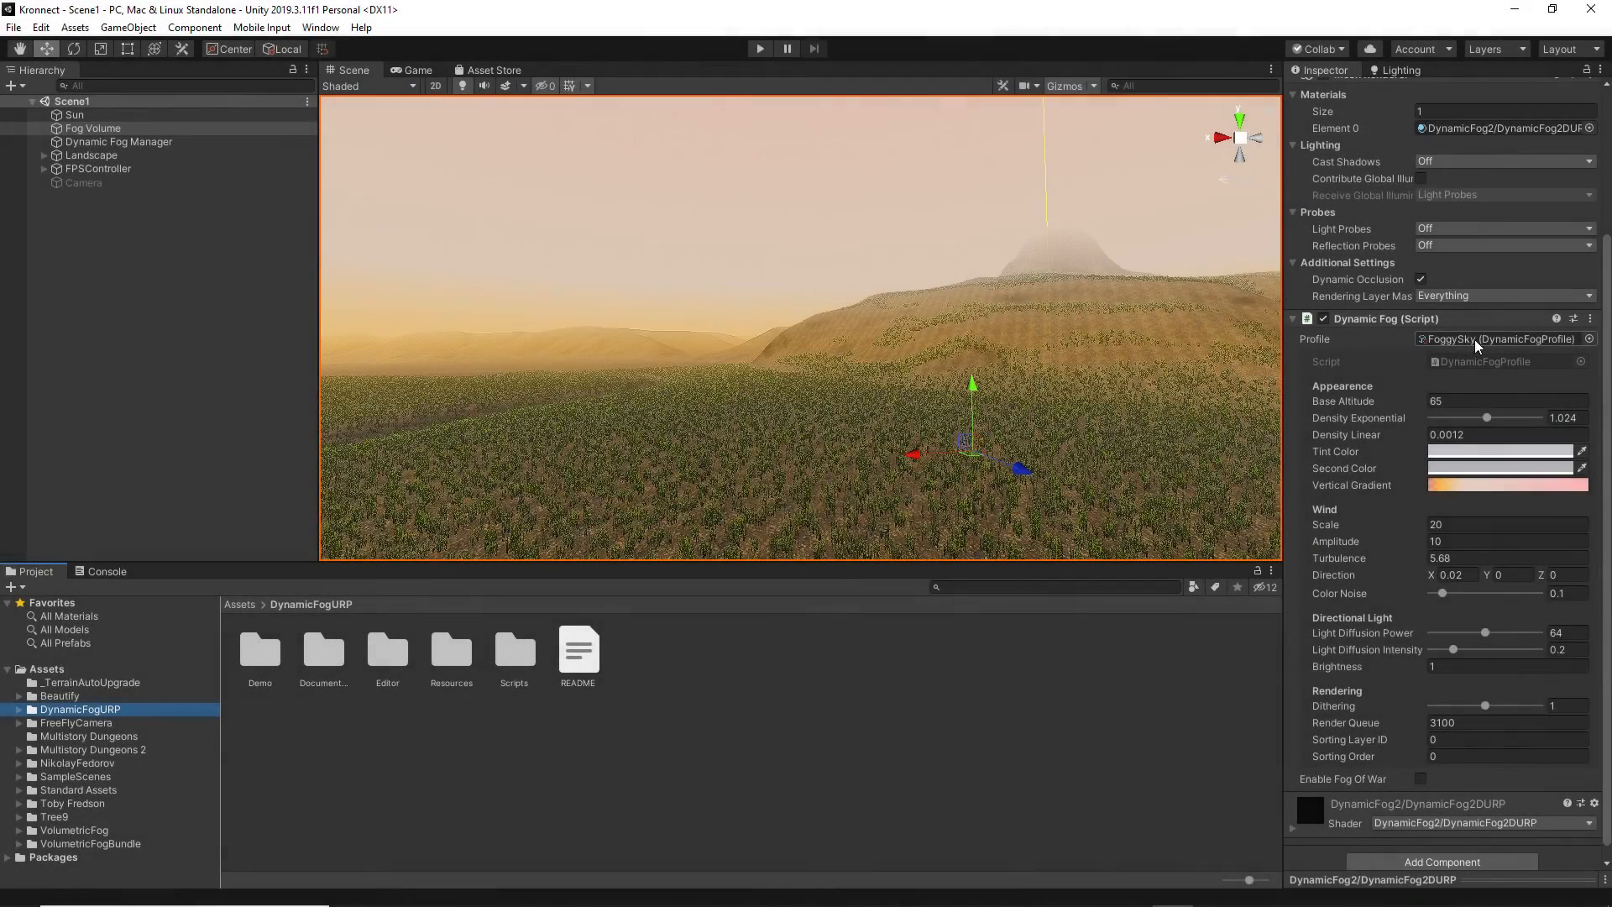
click(1451, 340)
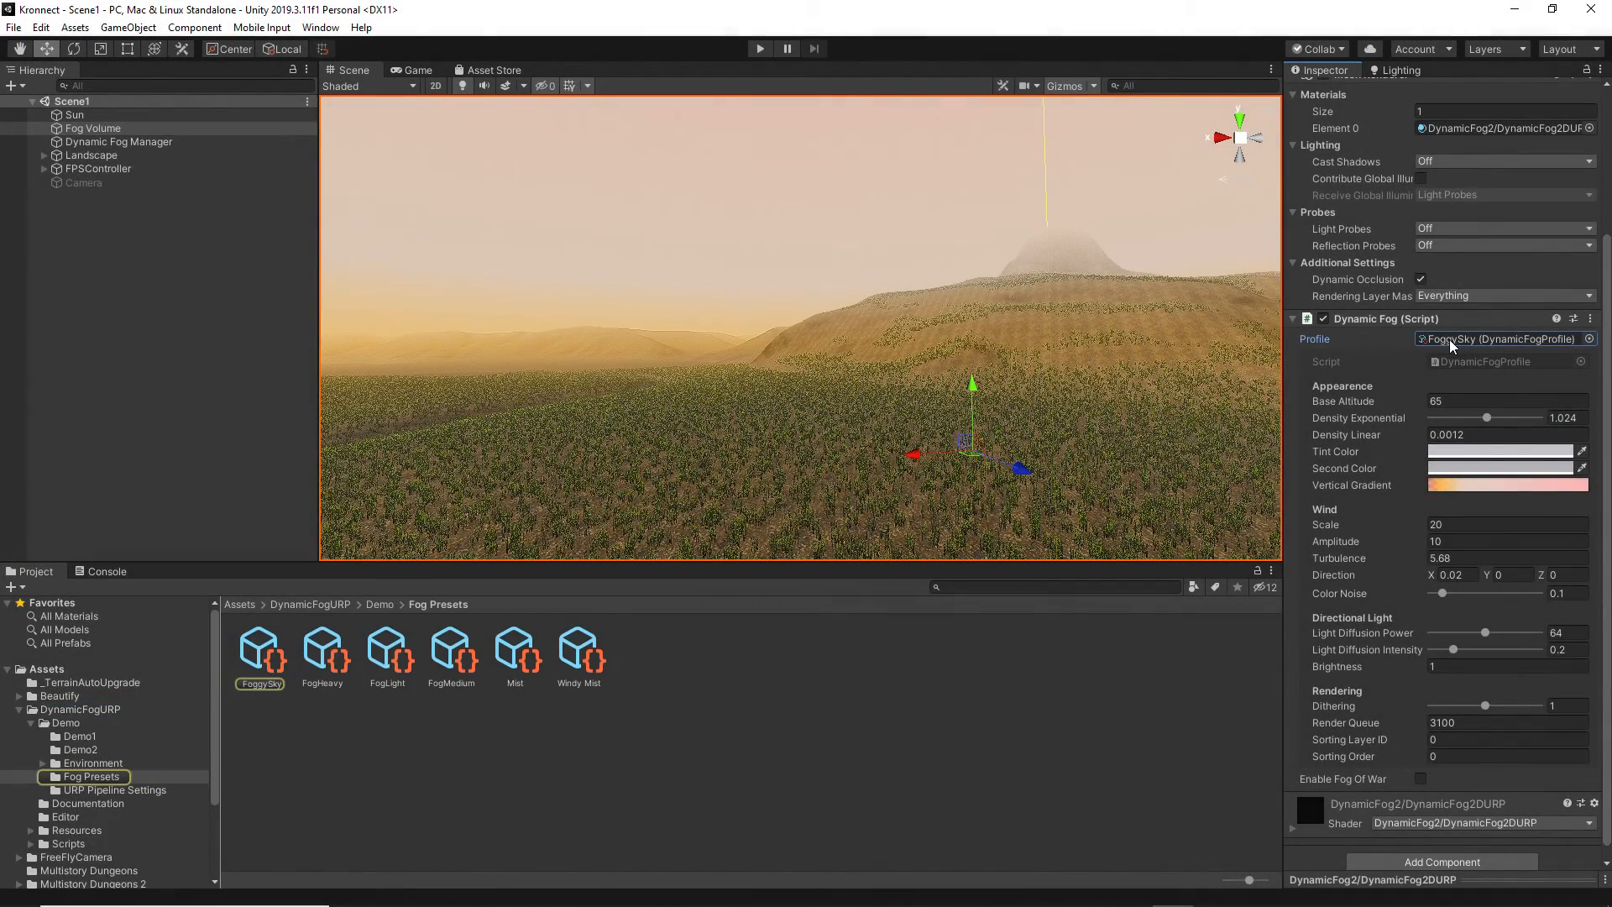
- Review the settings of the FoggySky, FogHeavy, FogLight, FogMedium, Mist and Windy Mist presets
click(269, 645)
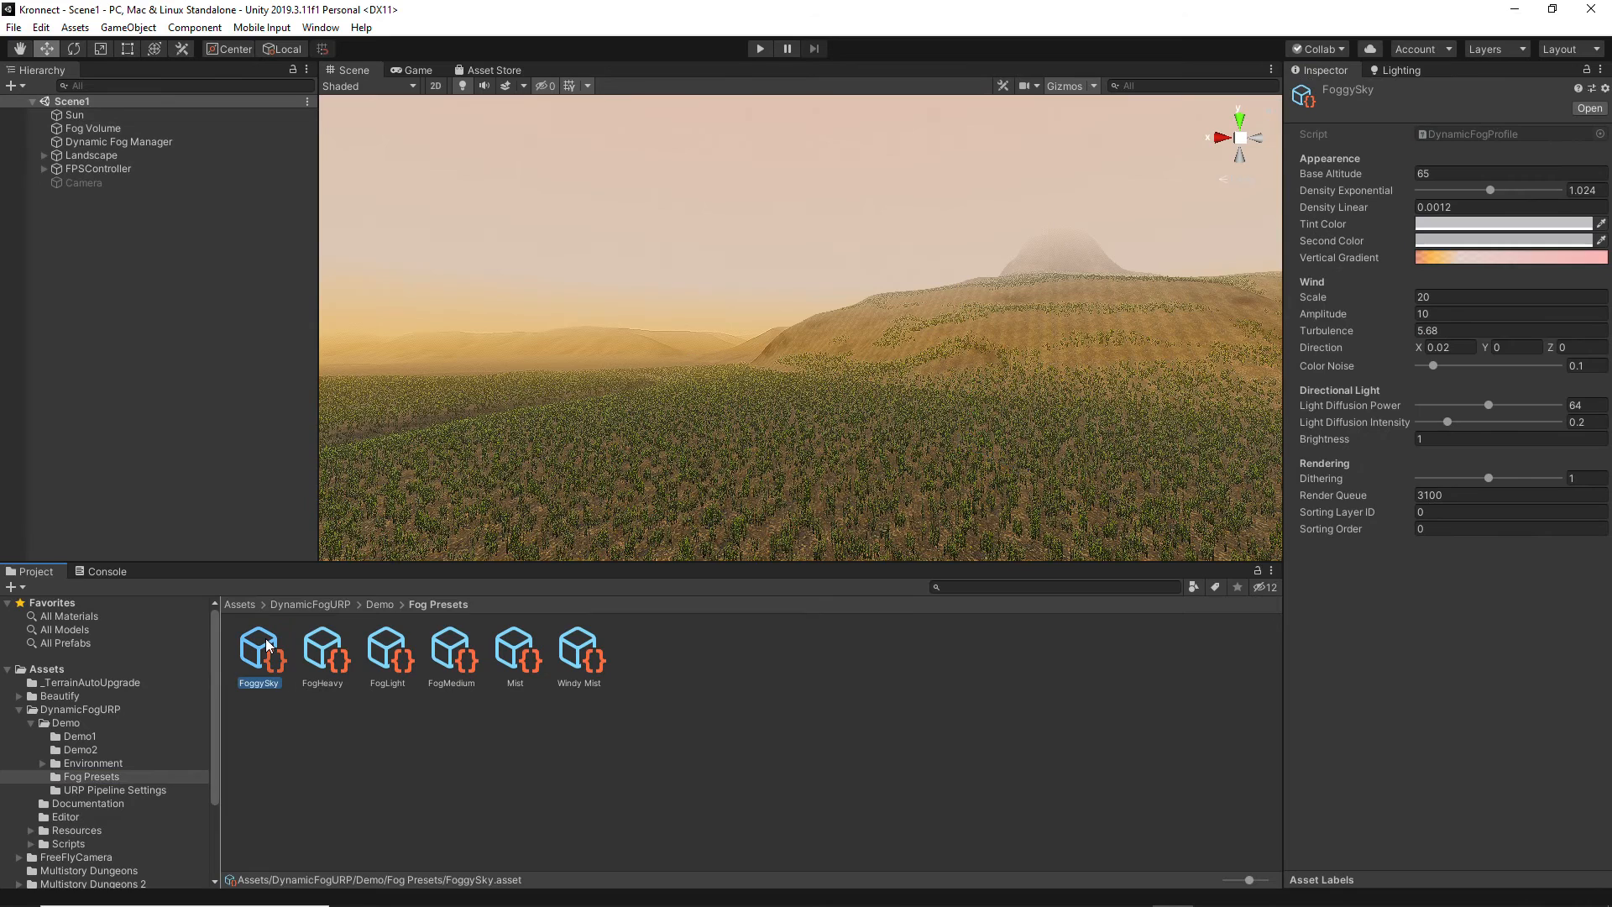
click(314, 647)
click(381, 649)
click(453, 653)
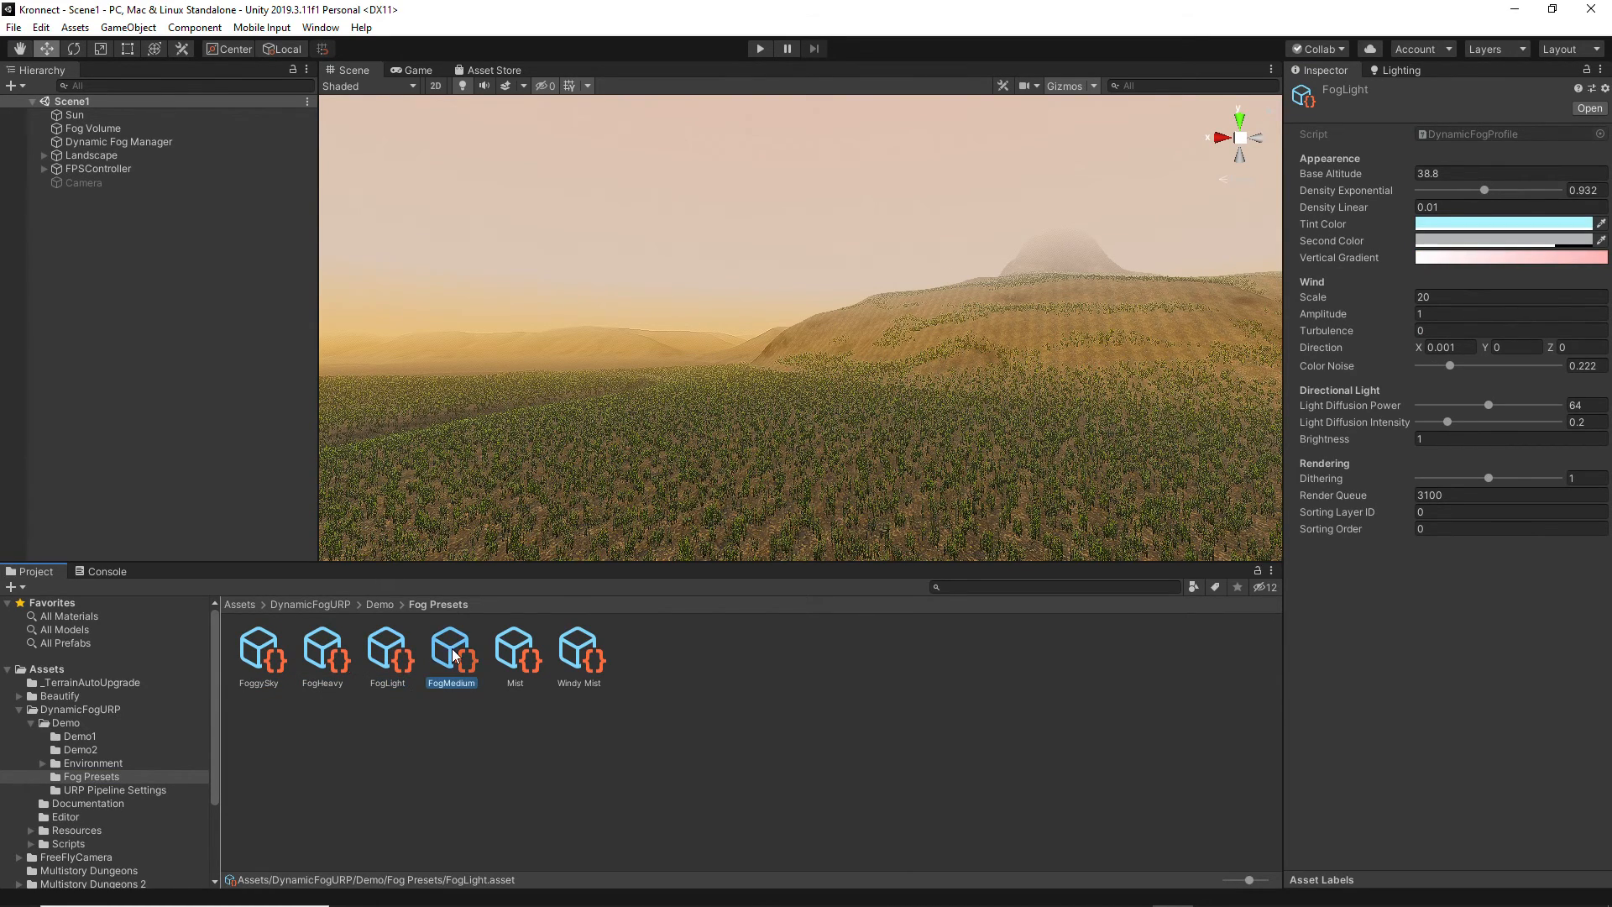
click(512, 653)
click(568, 653)
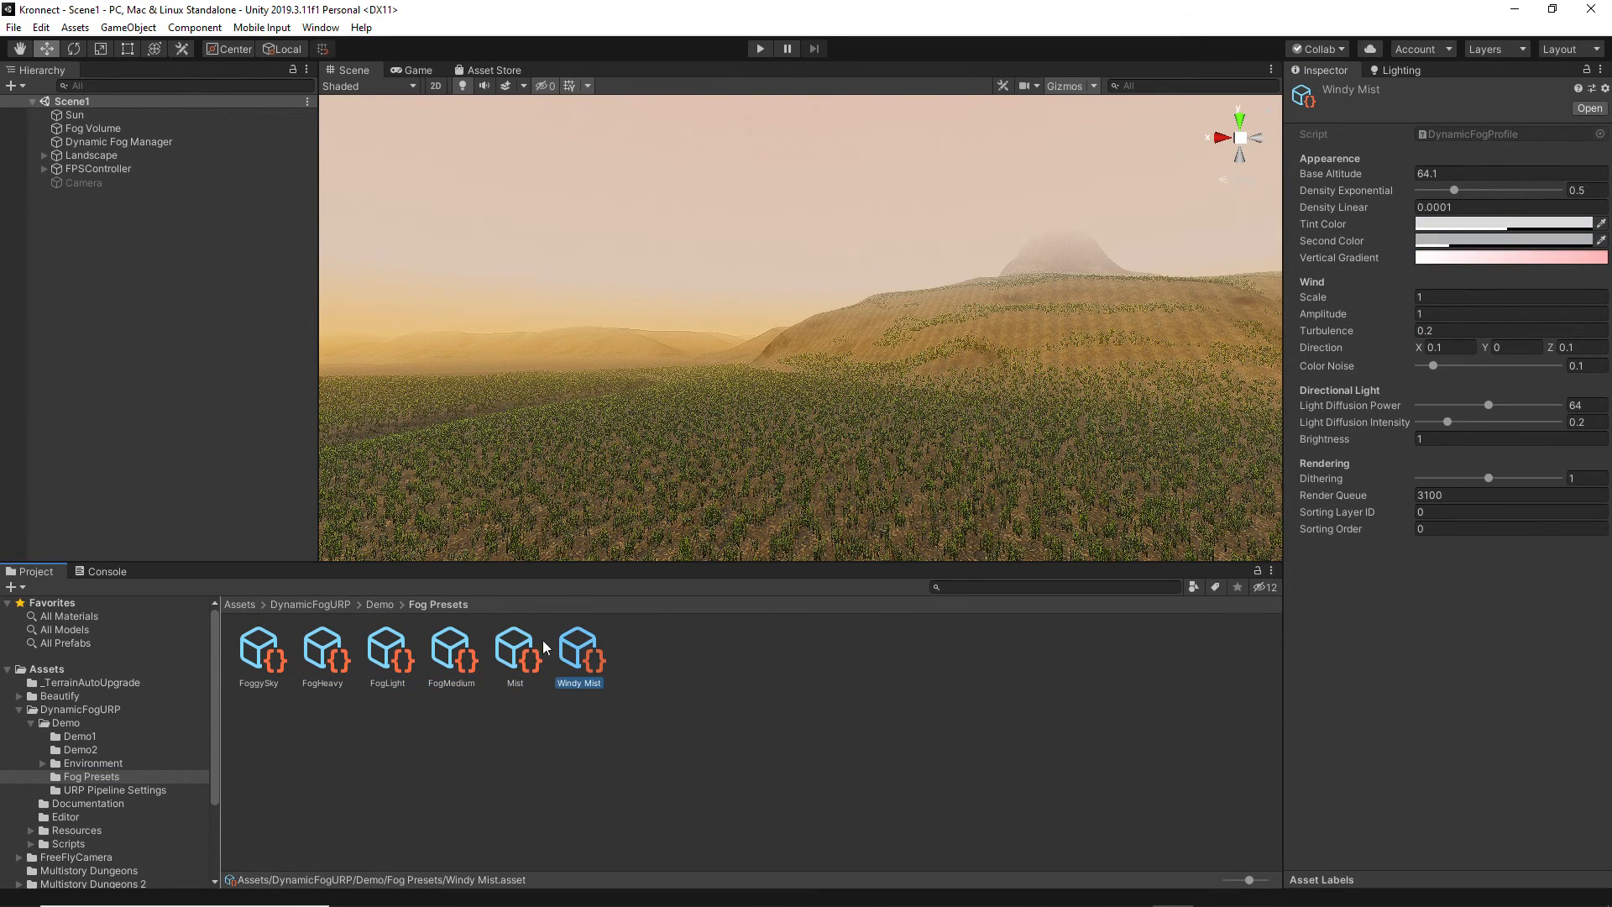
- Set the Fog Volume's Base Altitude to 66.5 and its Density Exponential to 1.06
click(126, 130)
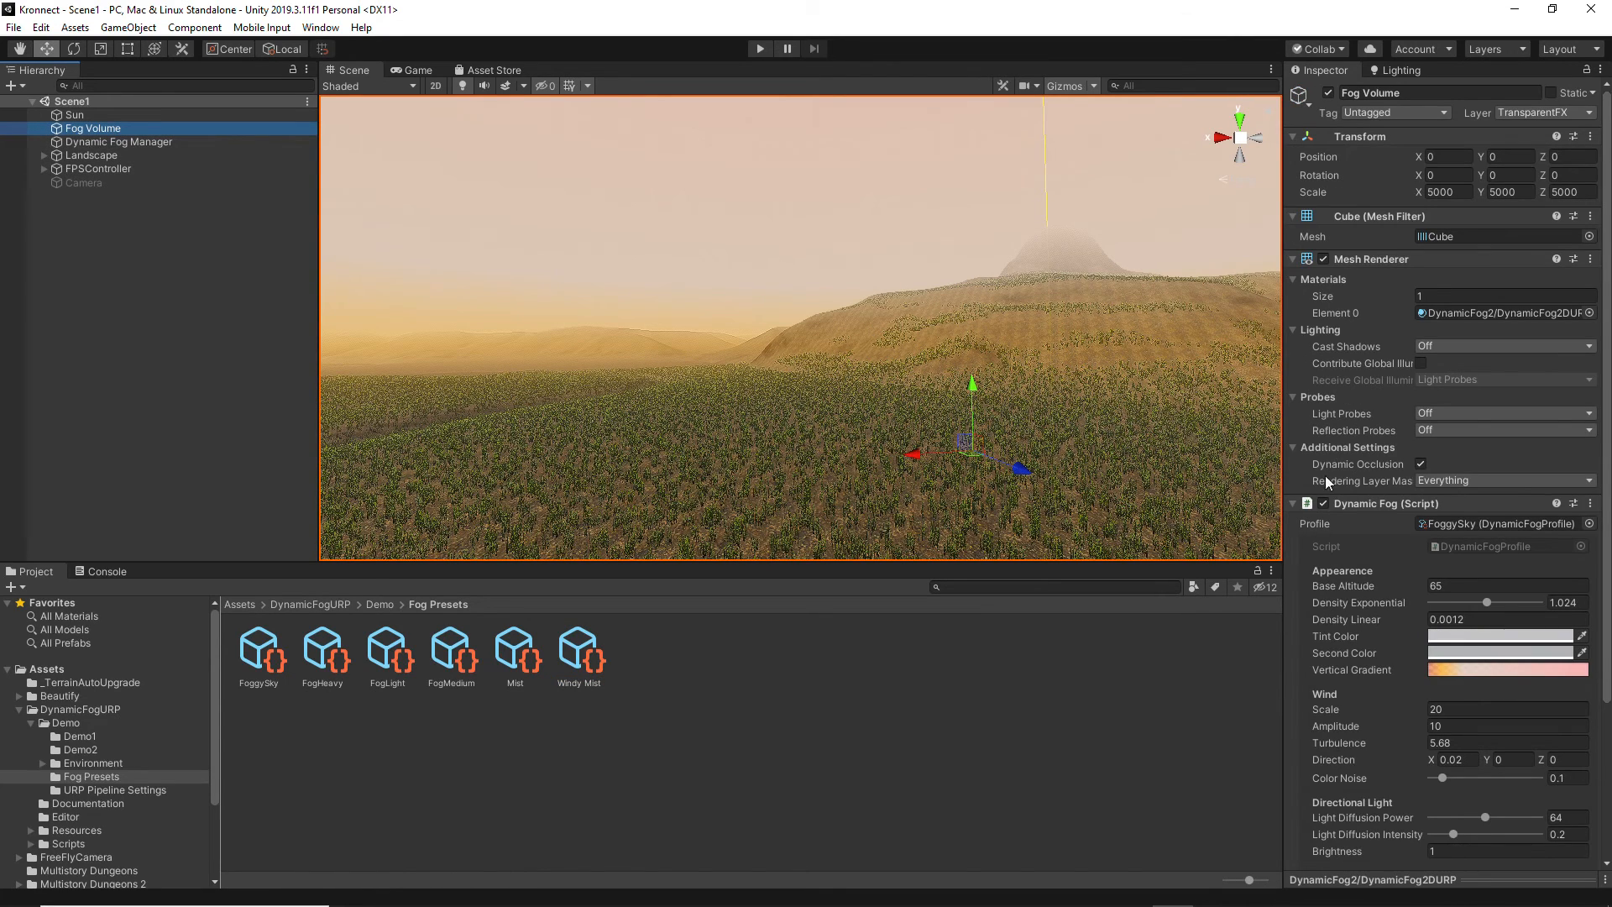
drag(1607, 483, 1607, 682)
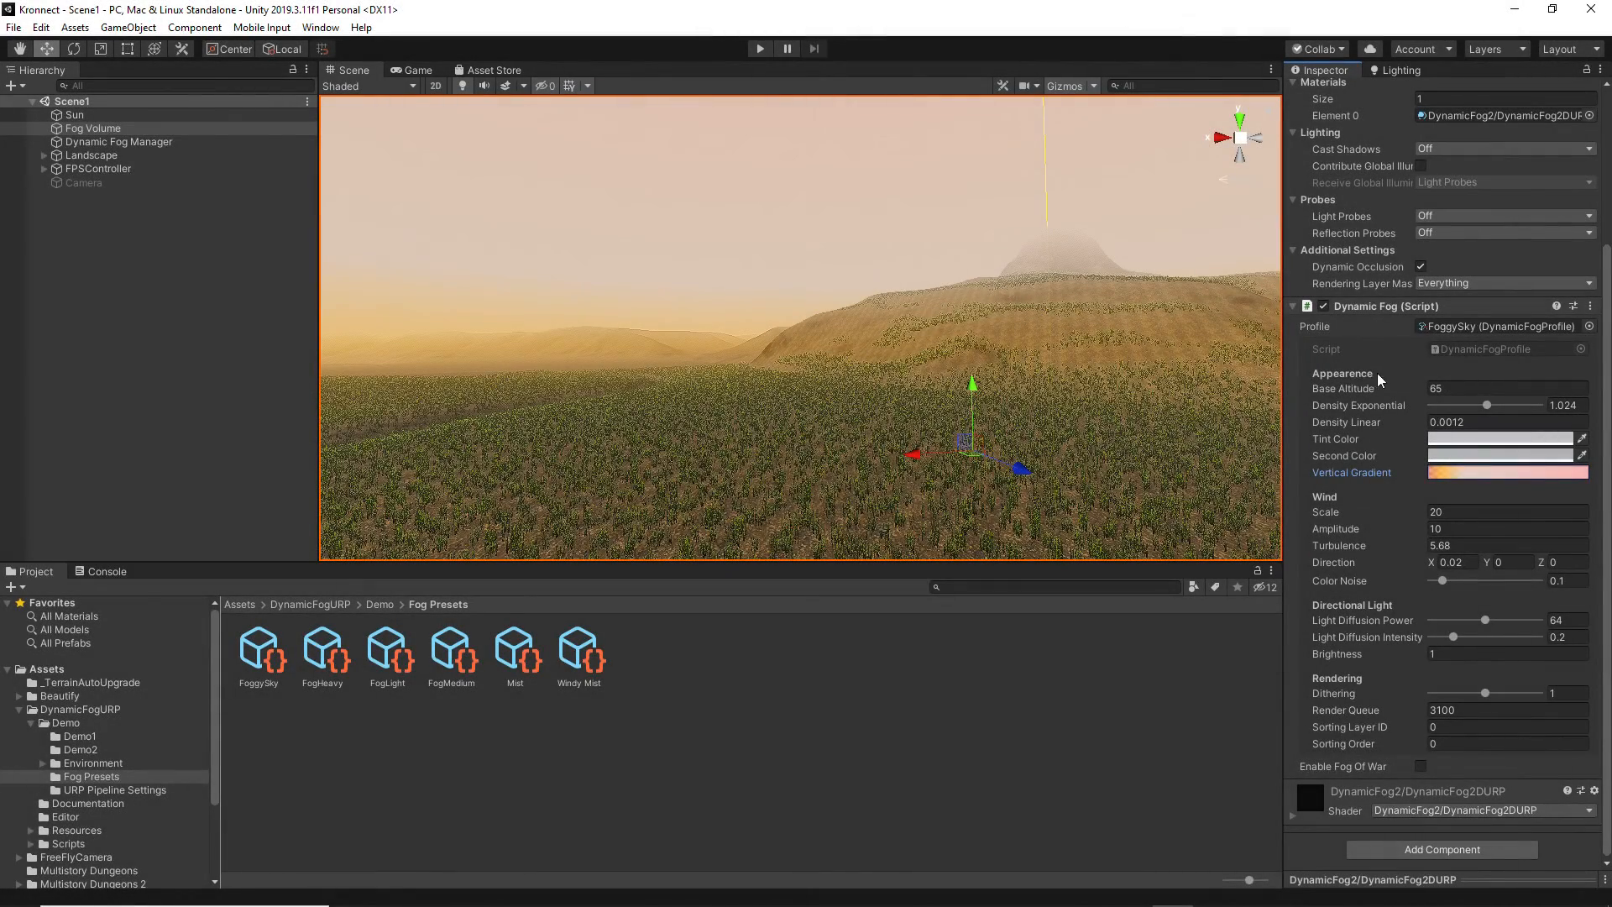
drag(1396, 392, 1489, 407)
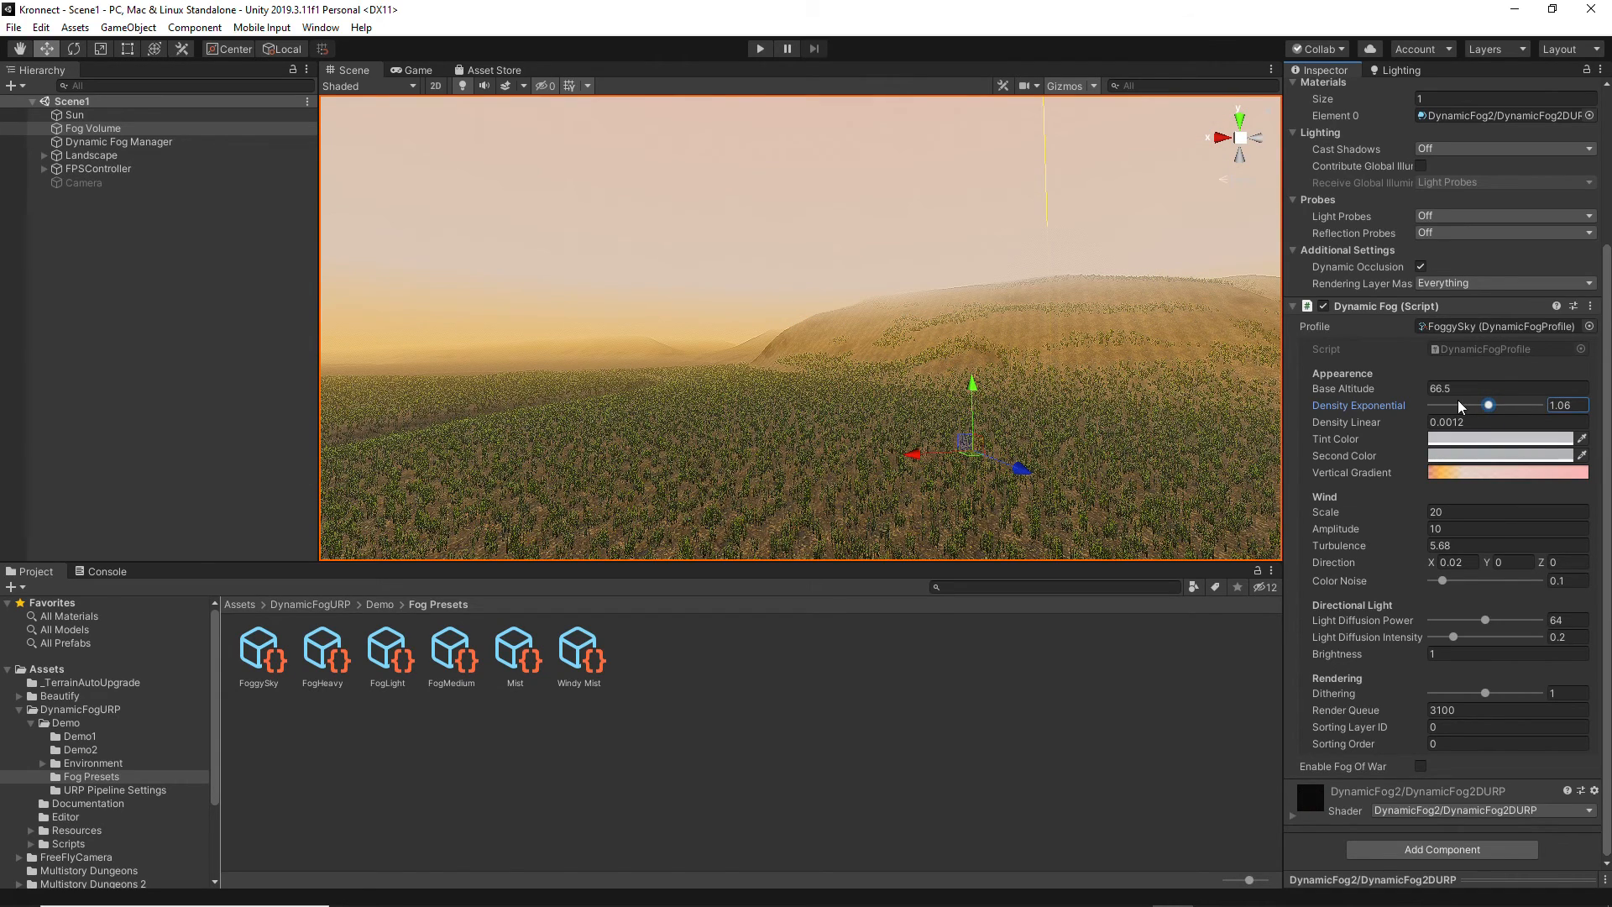
- Examine the fog profile's Tint Color, Second Color and Vertical Gradient without changing them
click(1433, 438)
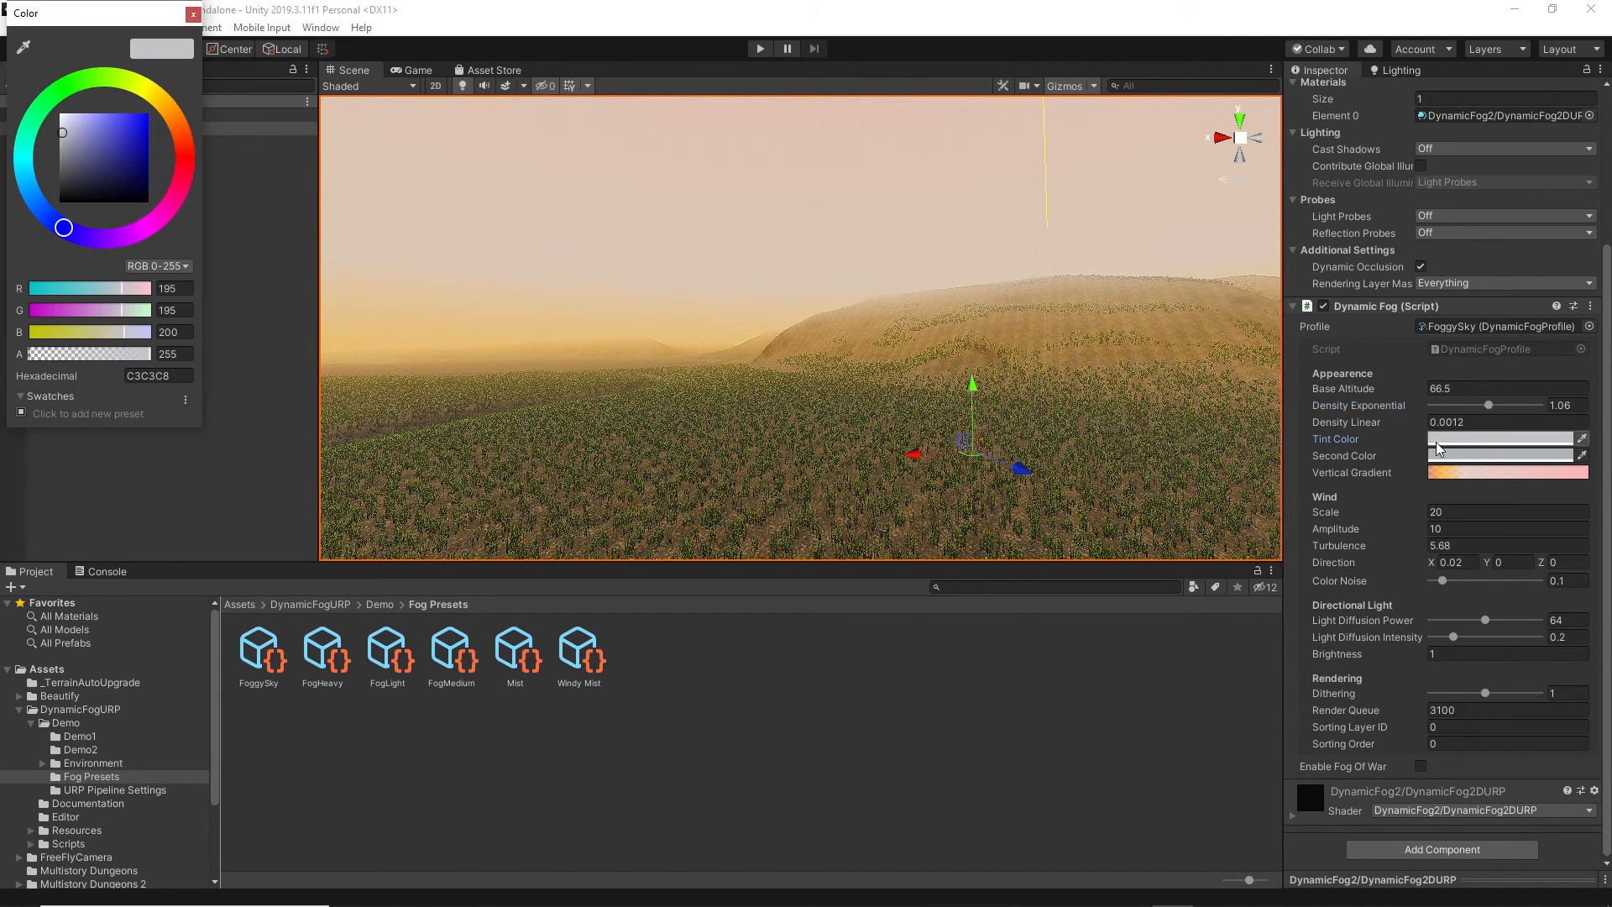
click(193, 14)
click(1431, 457)
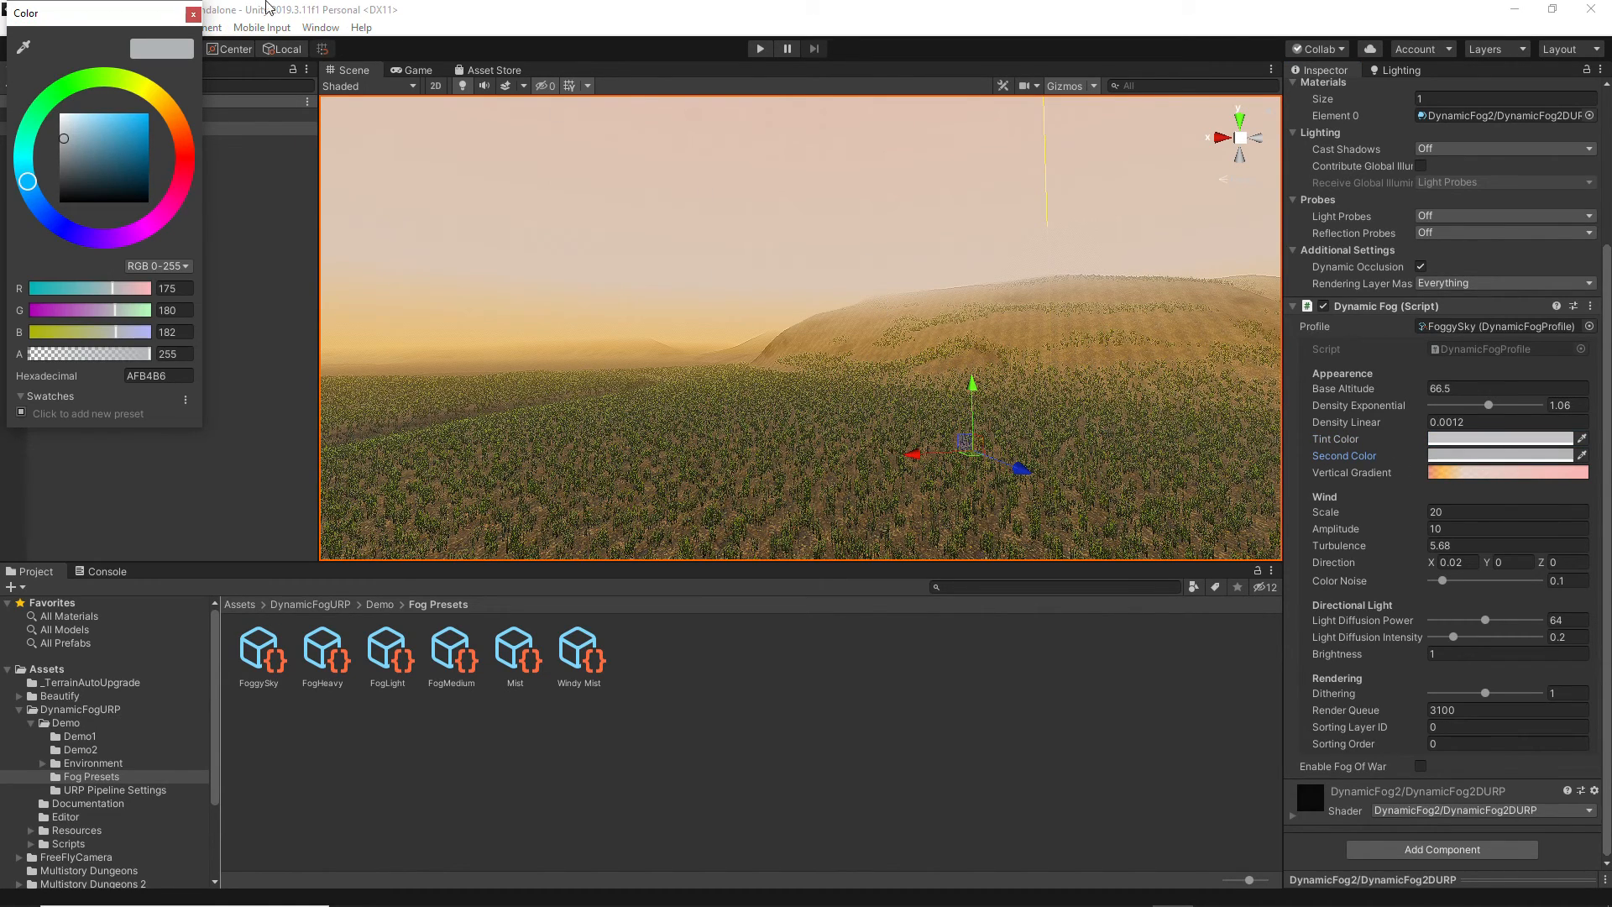
click(192, 14)
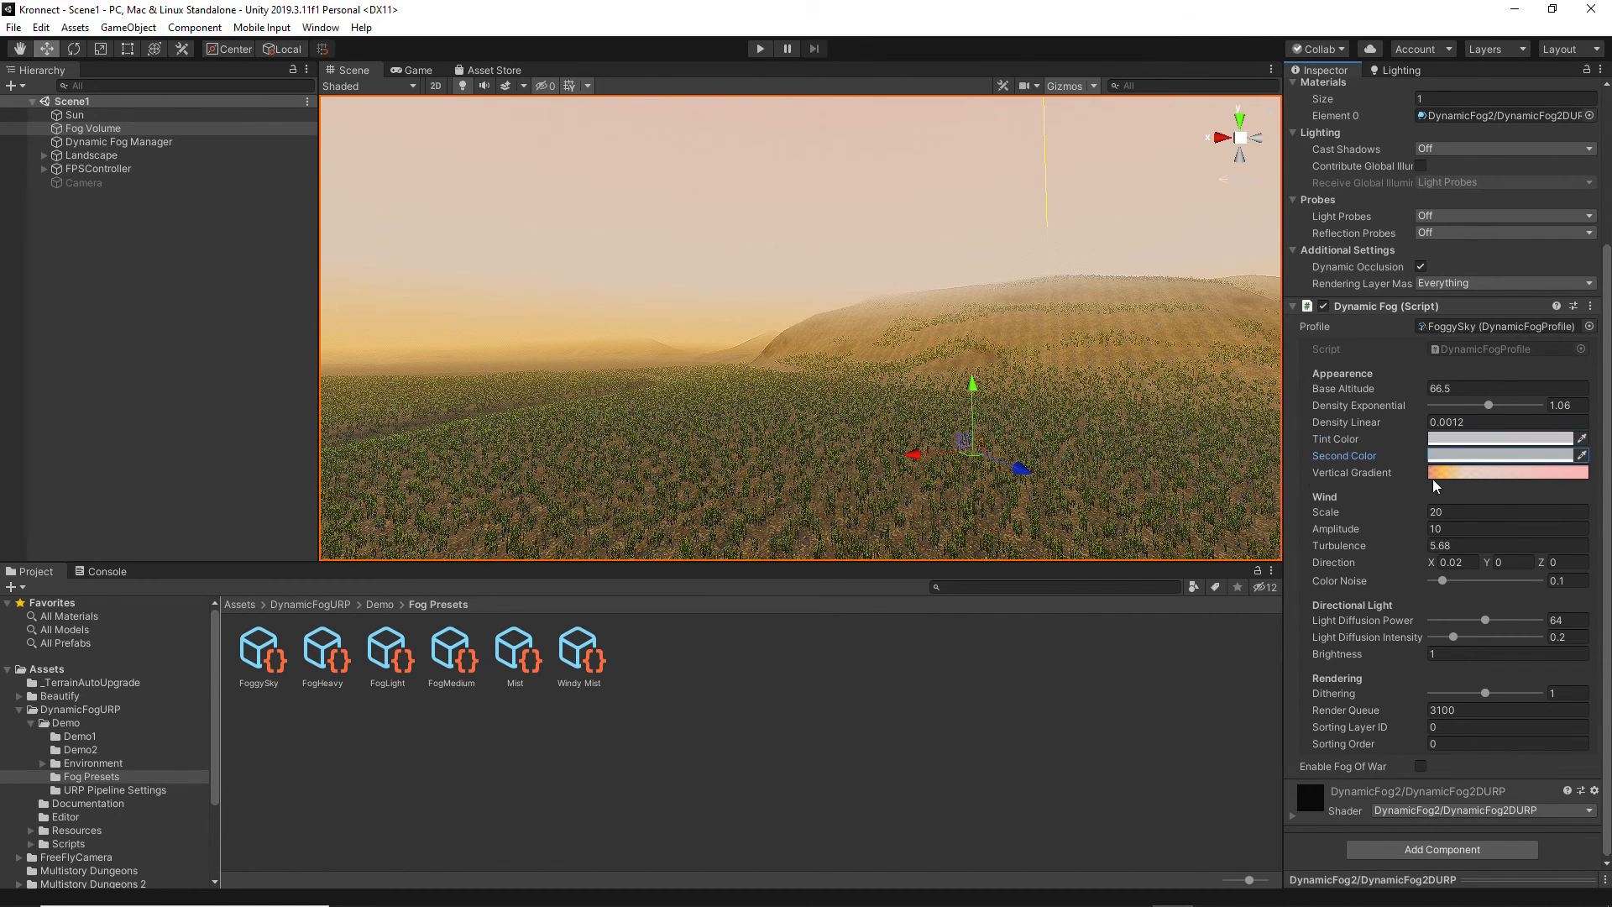
click(1468, 475)
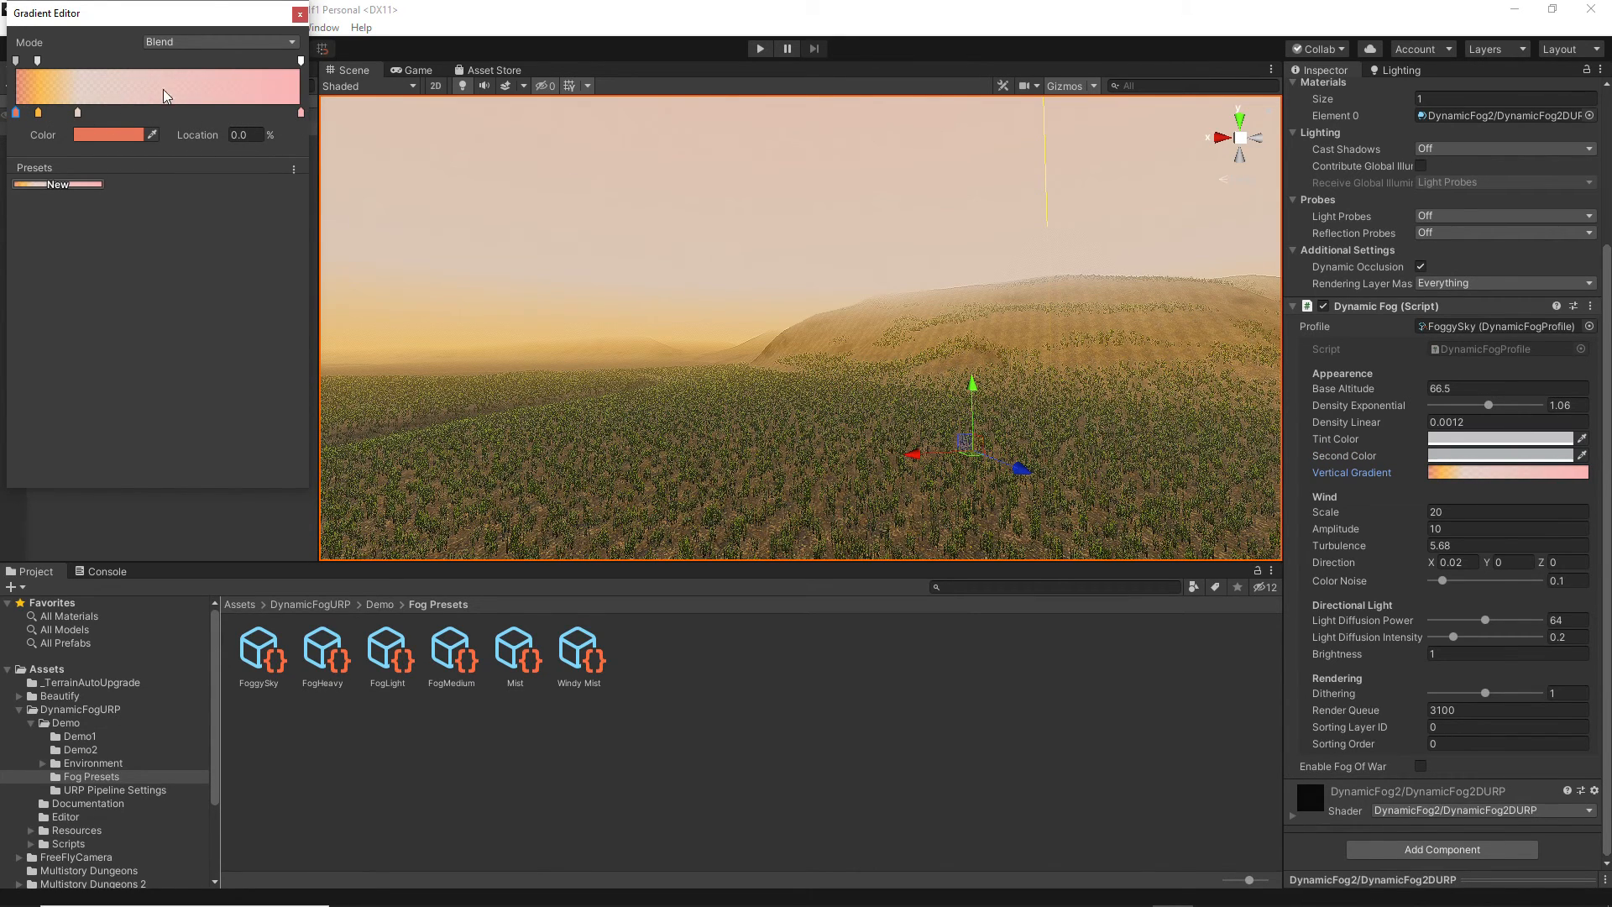
click(299, 15)
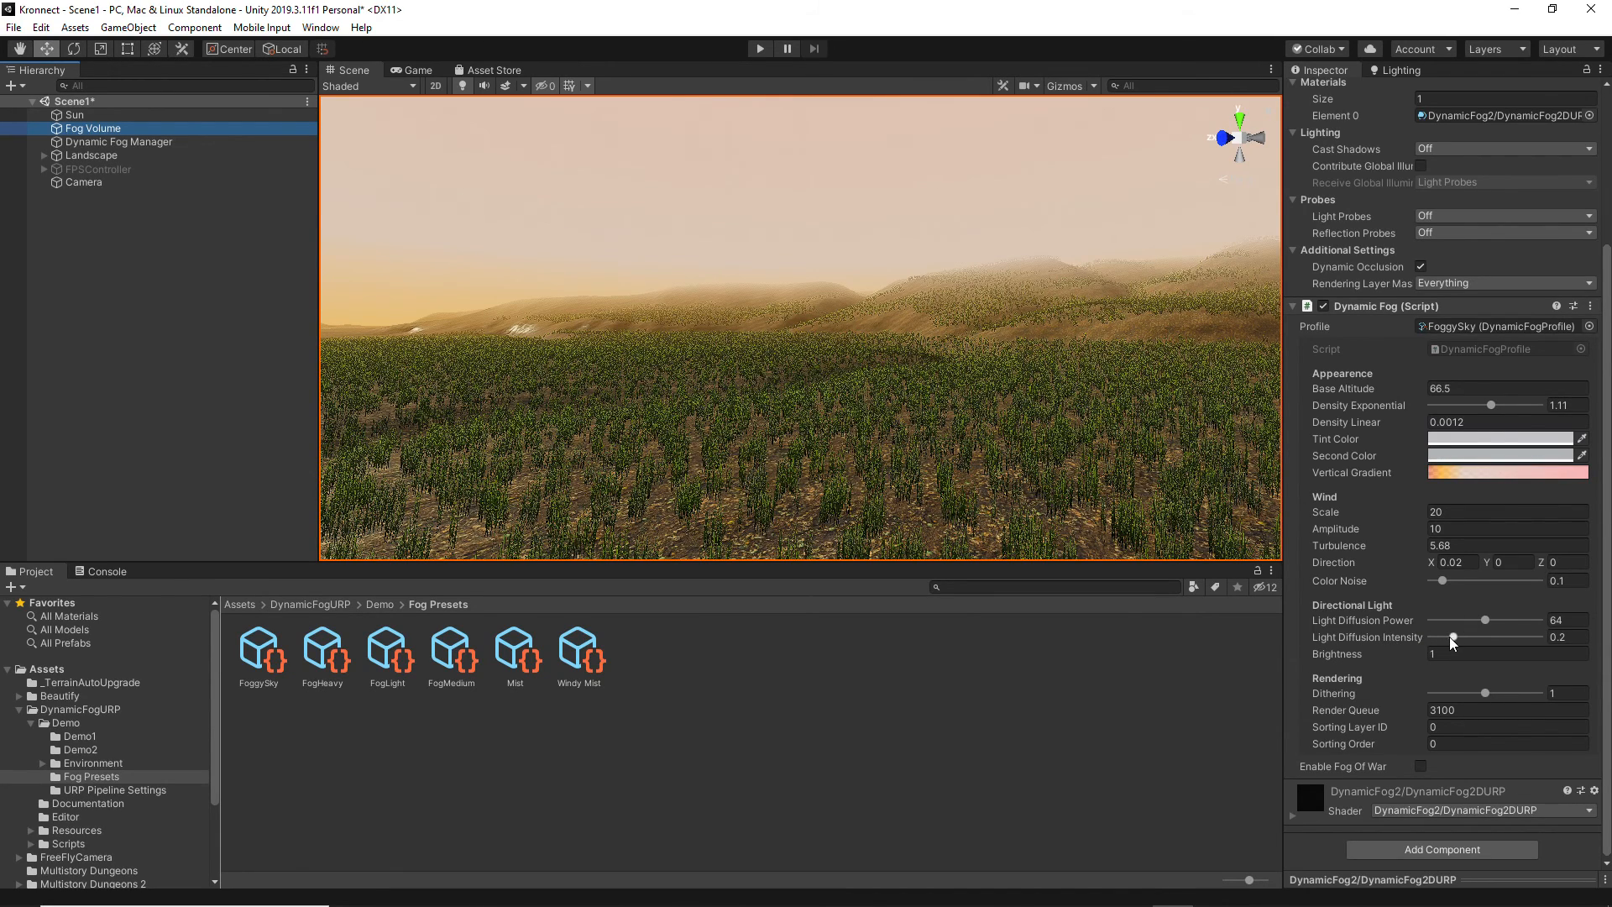
- Raise the fog's directional light Brightness to 2.15
mouse_move(1393, 658)
mouse_down()
mouse_move(1452, 657)
mouse_move(1403, 652)
mouse_up()
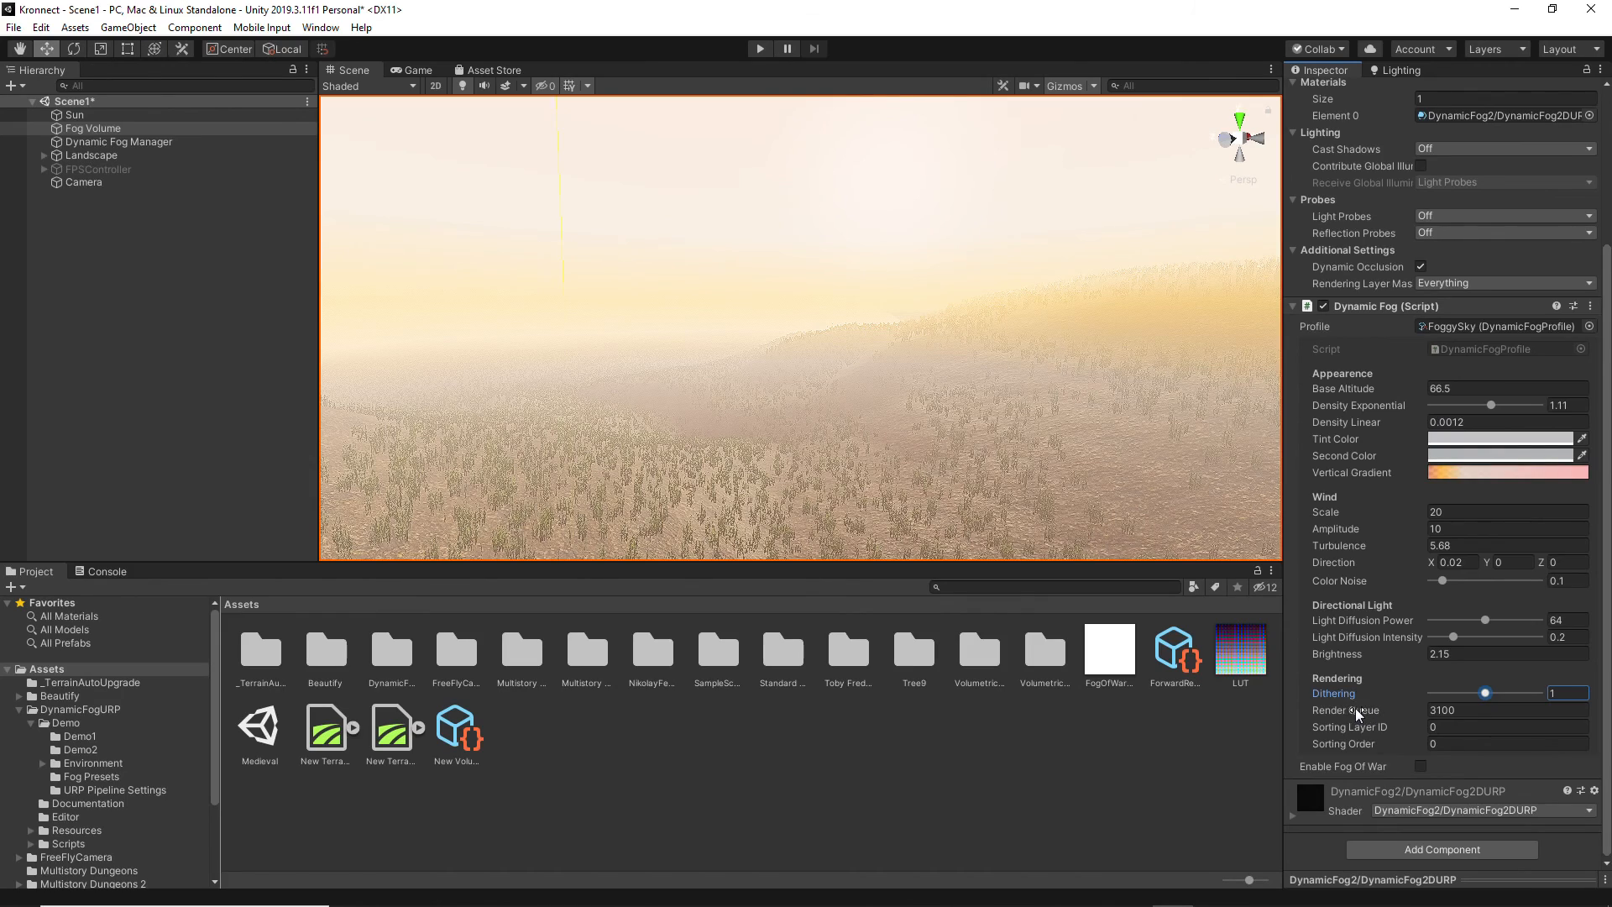
- Try a Render Queue of 2990 on the fog profile and restore it to 3100
click(1452, 709)
text(2990)
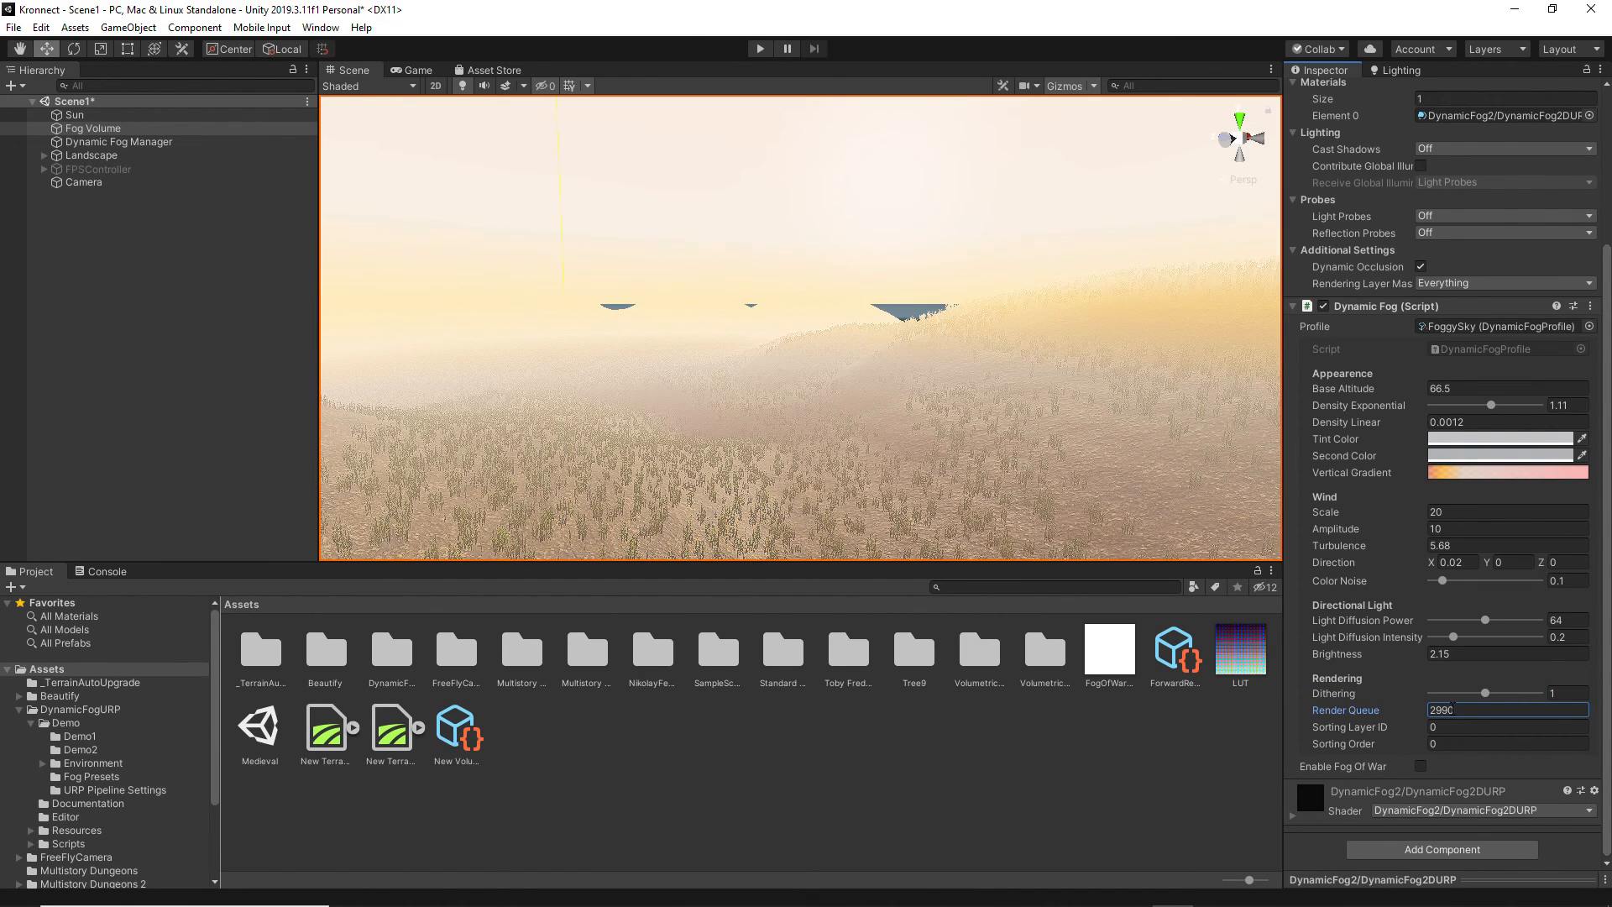
drag(1463, 710, 1425, 709)
text(3100)
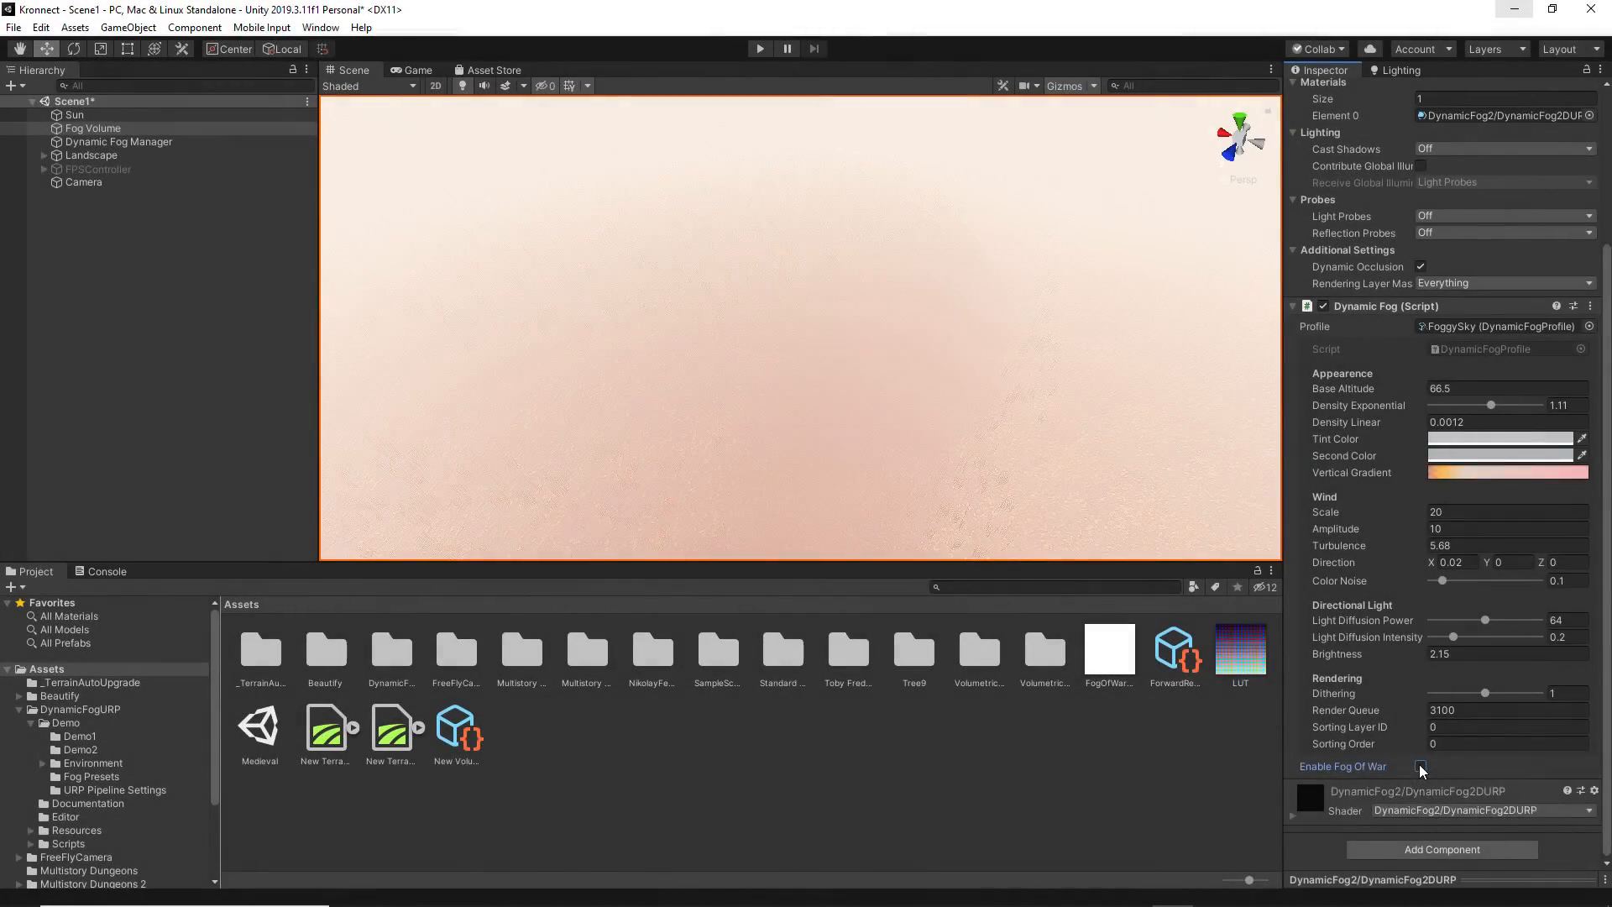
- Enable Fog Of War and the Fog Of War Editor on the Fog Volume, keeping the existing mask texture
click(1419, 766)
scroll(1507, 749, down, 4)
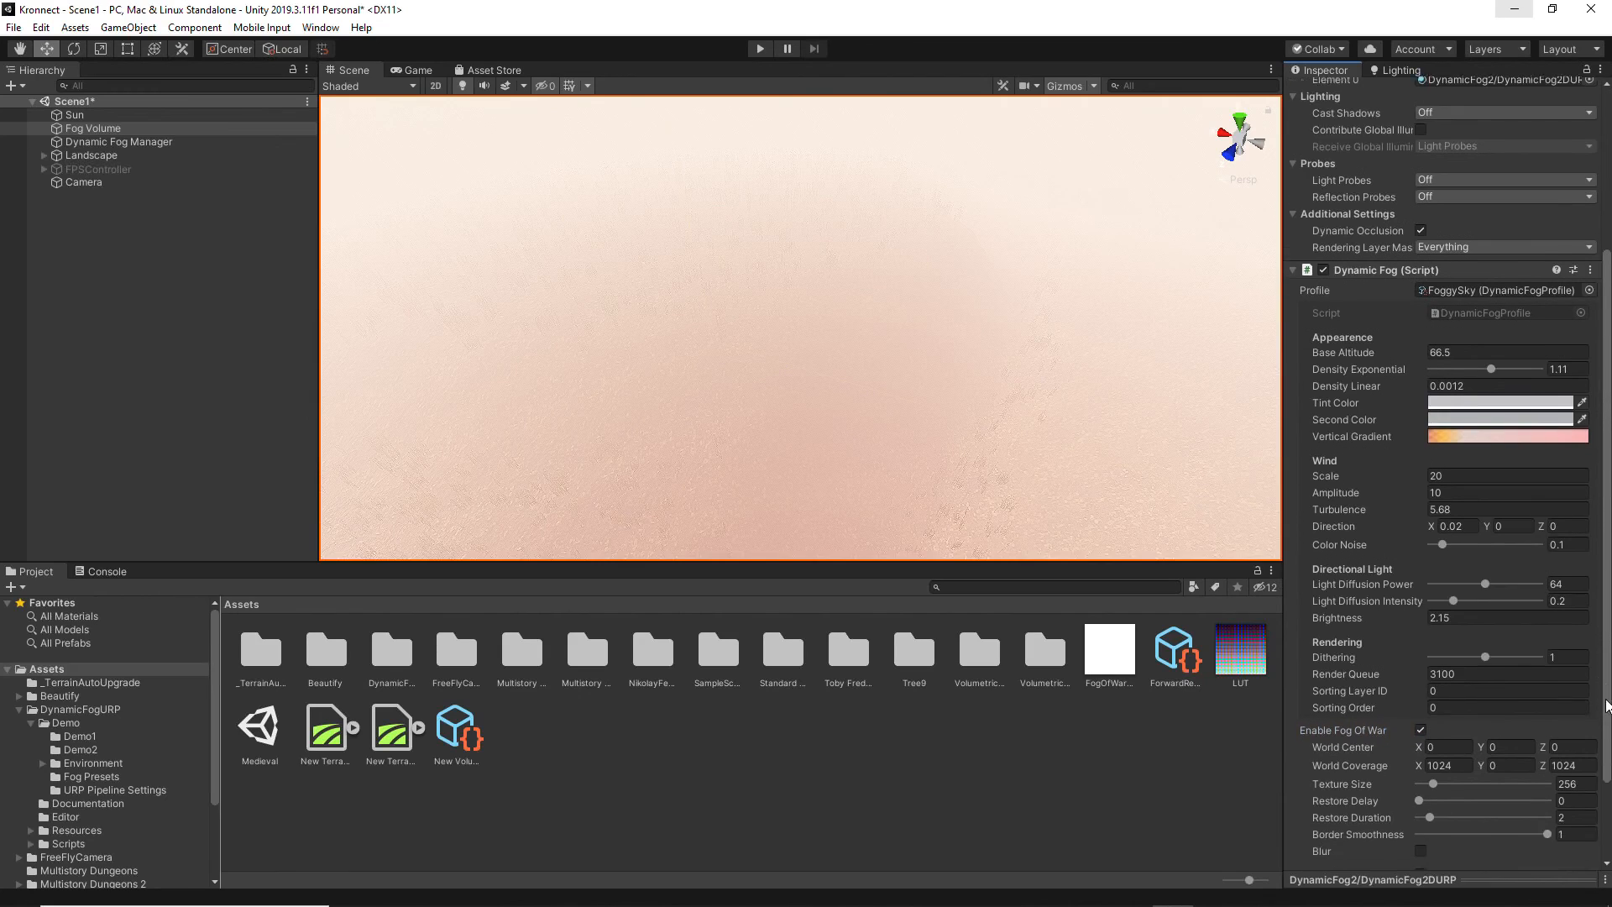
click(1420, 765)
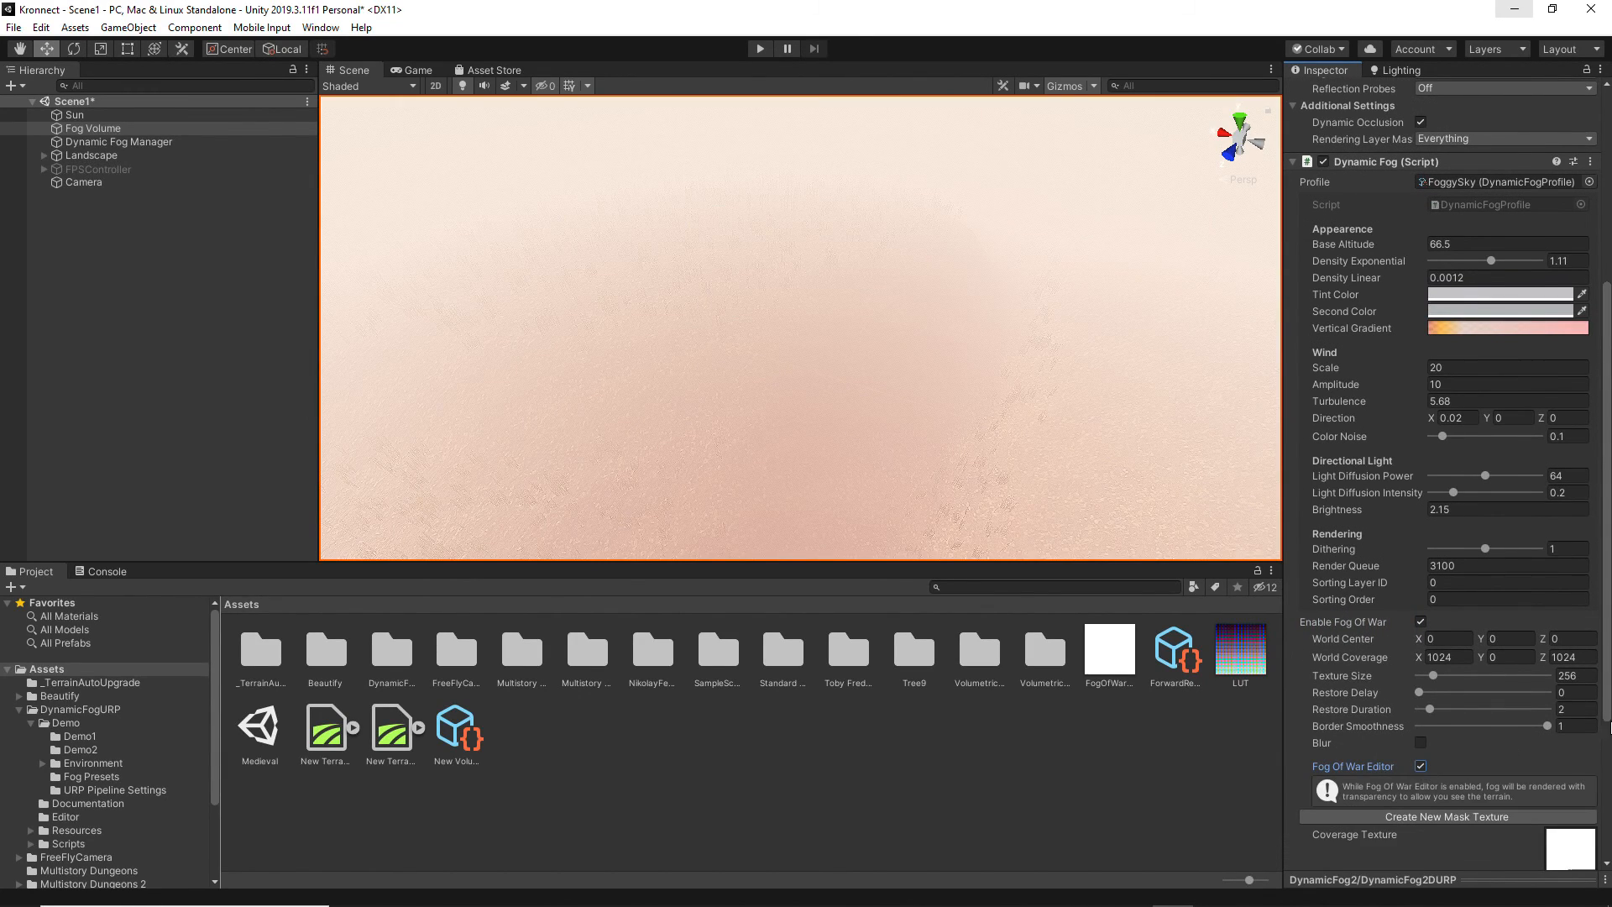
scroll(1463, 755, down, 6)
click(1463, 576)
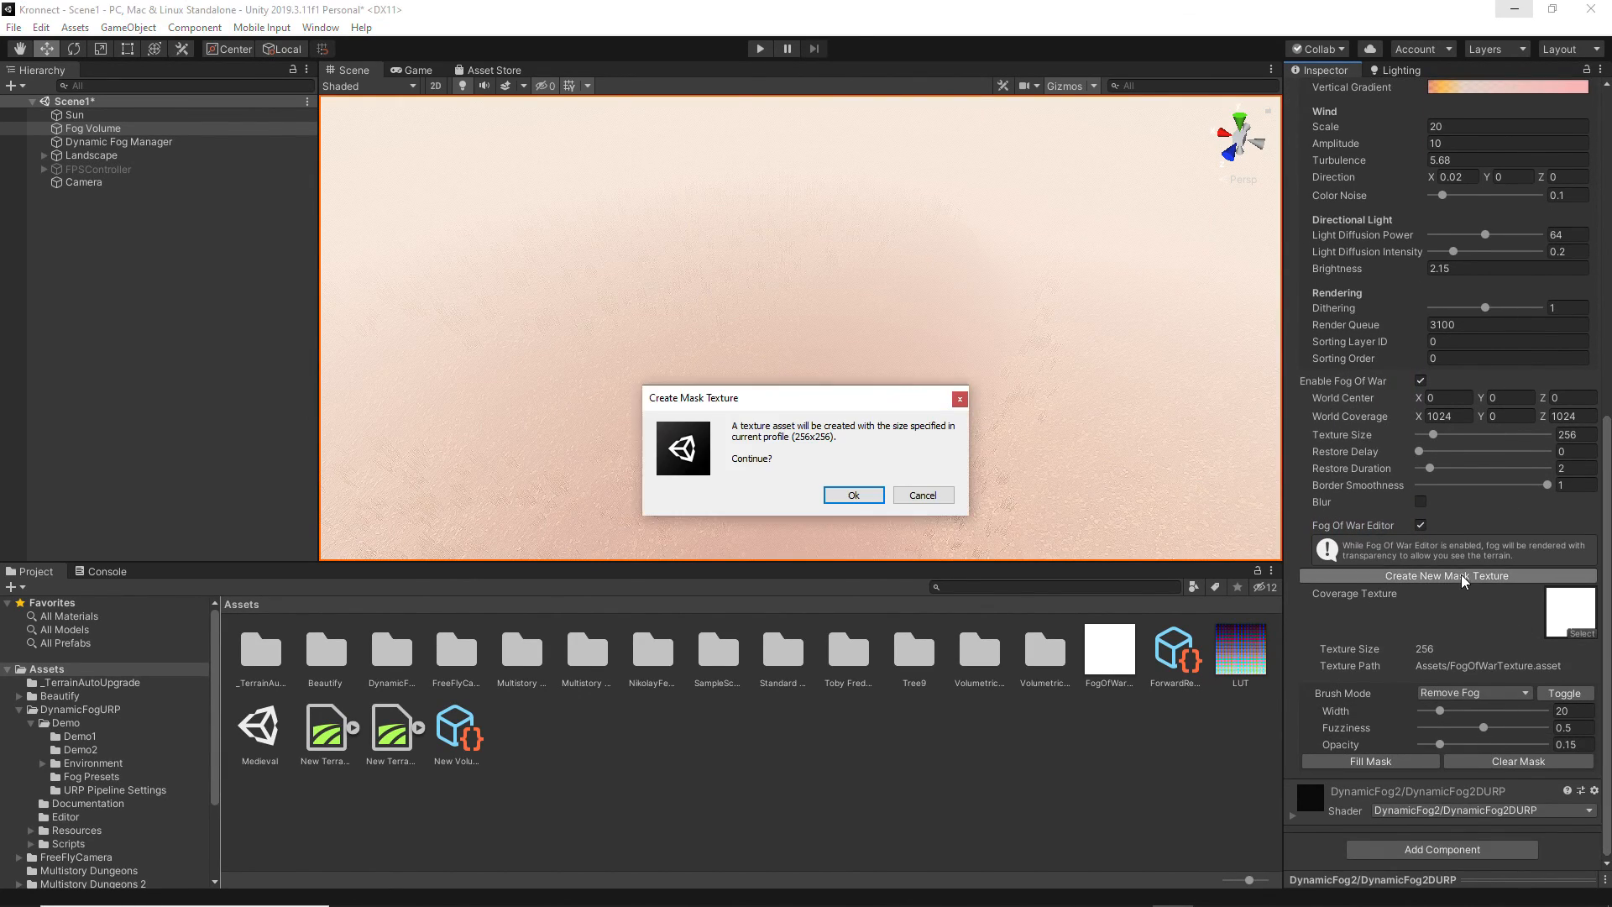
click(959, 399)
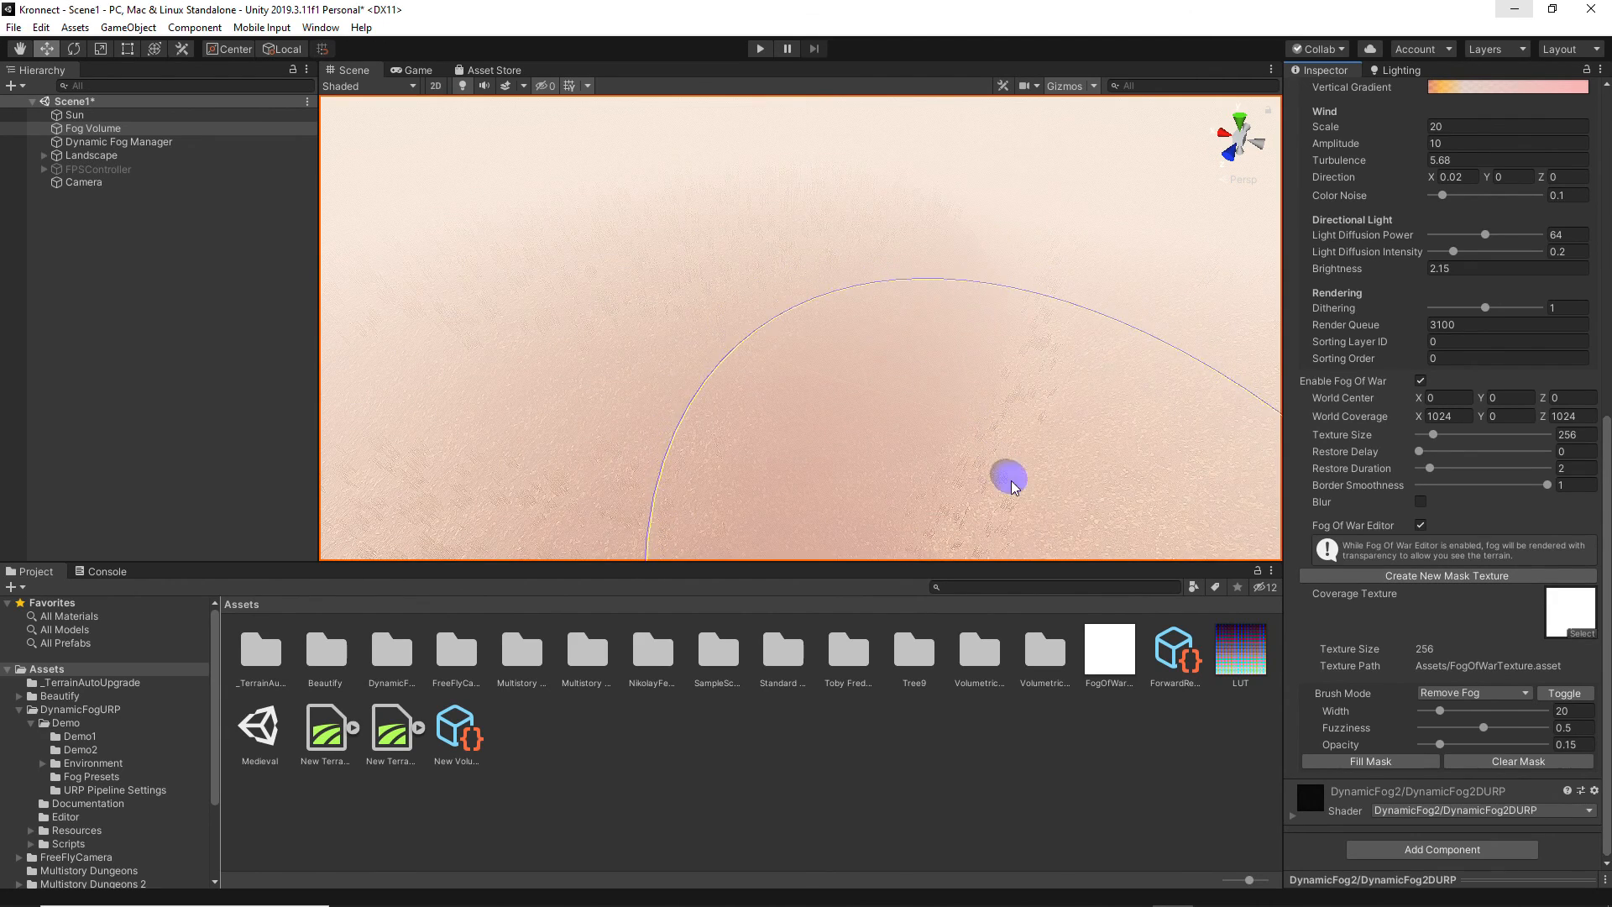
- Set the fog of war brush to Remove Fog with a width of 9 and paint a stroke over the terrain
click(1425, 711)
click(1470, 693)
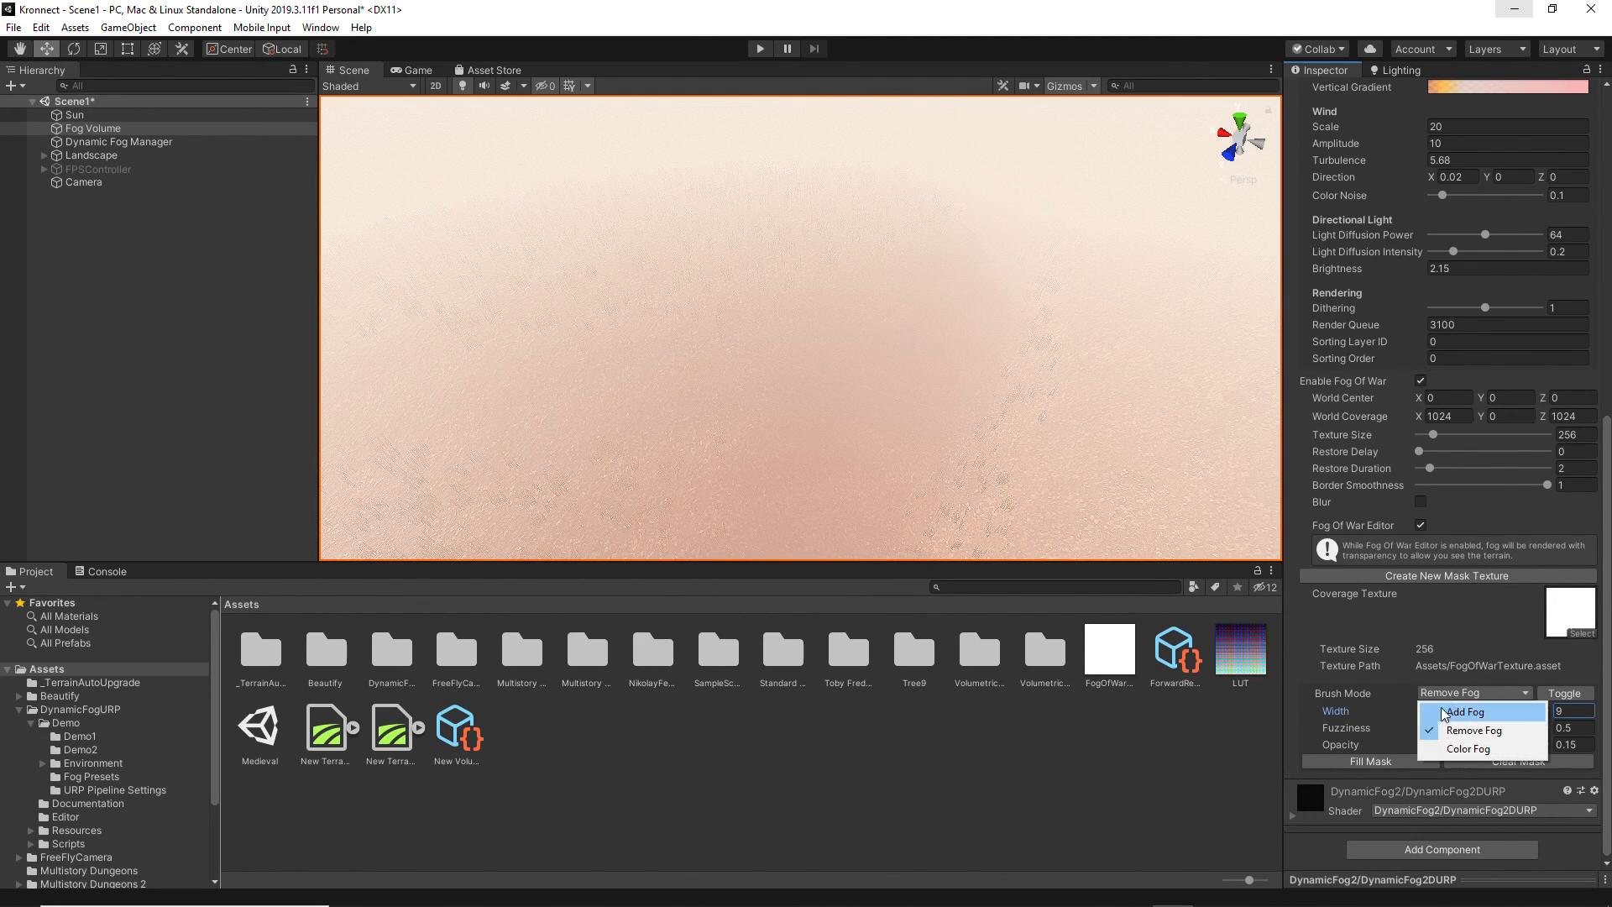
click(1449, 730)
mouse_move(870, 320)
mouse_down()
mouse_move(924, 335)
mouse_move(914, 324)
mouse_move(734, 468)
mouse_move(940, 183)
mouse_up()
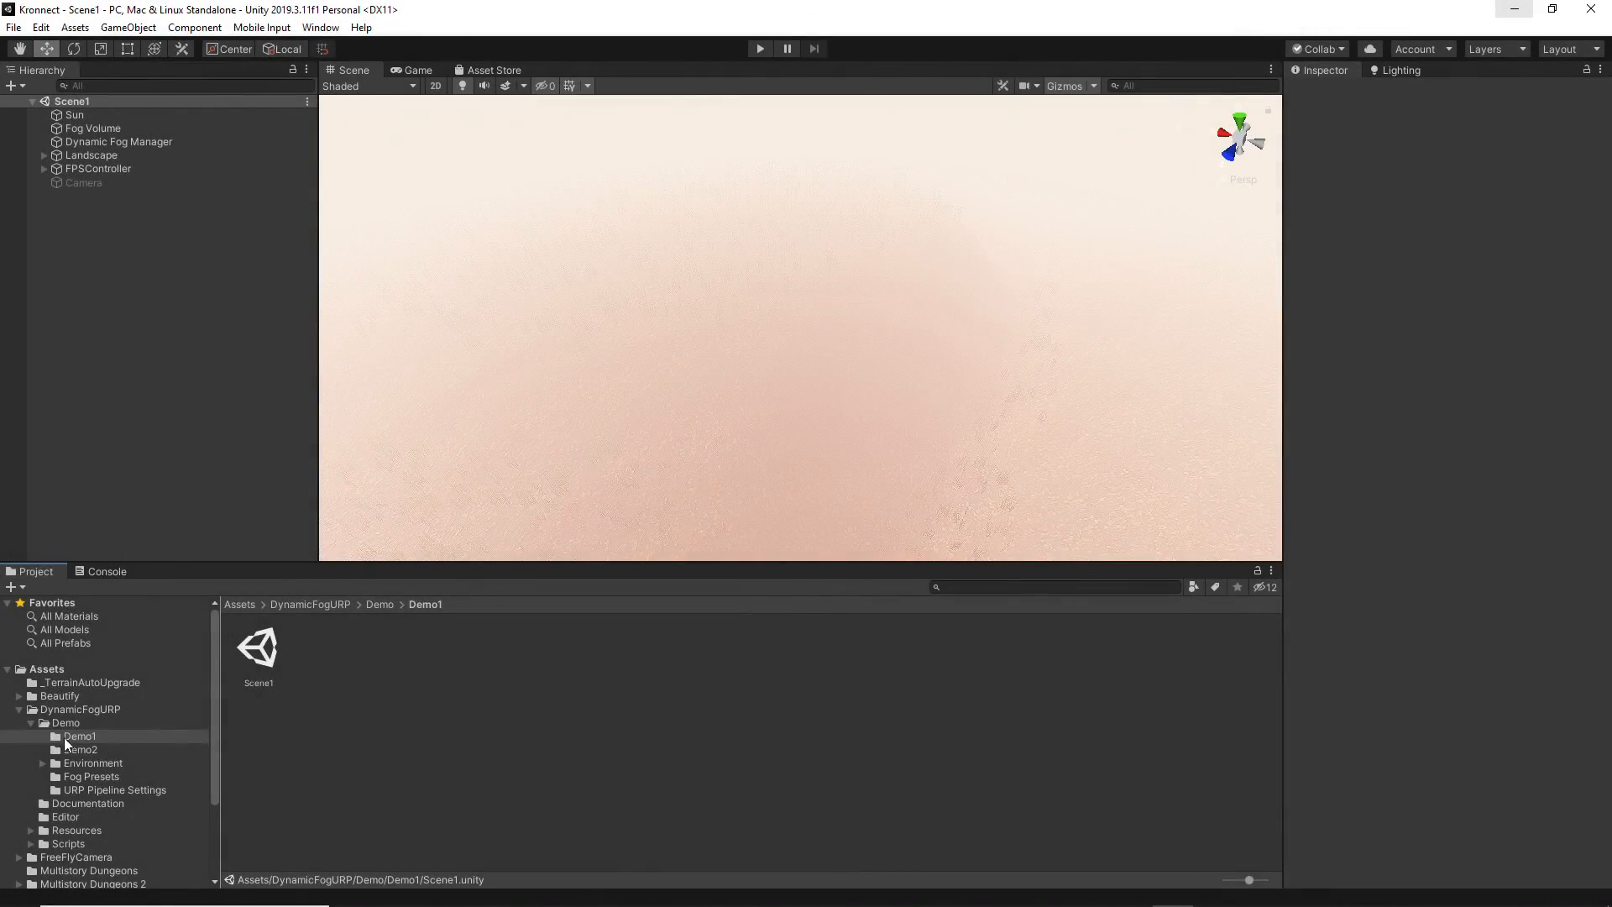
- Open Scene2 from the Demo2 folder and look through the Fog Of War Volume's settings
click(80, 749)
double_click(452, 665)
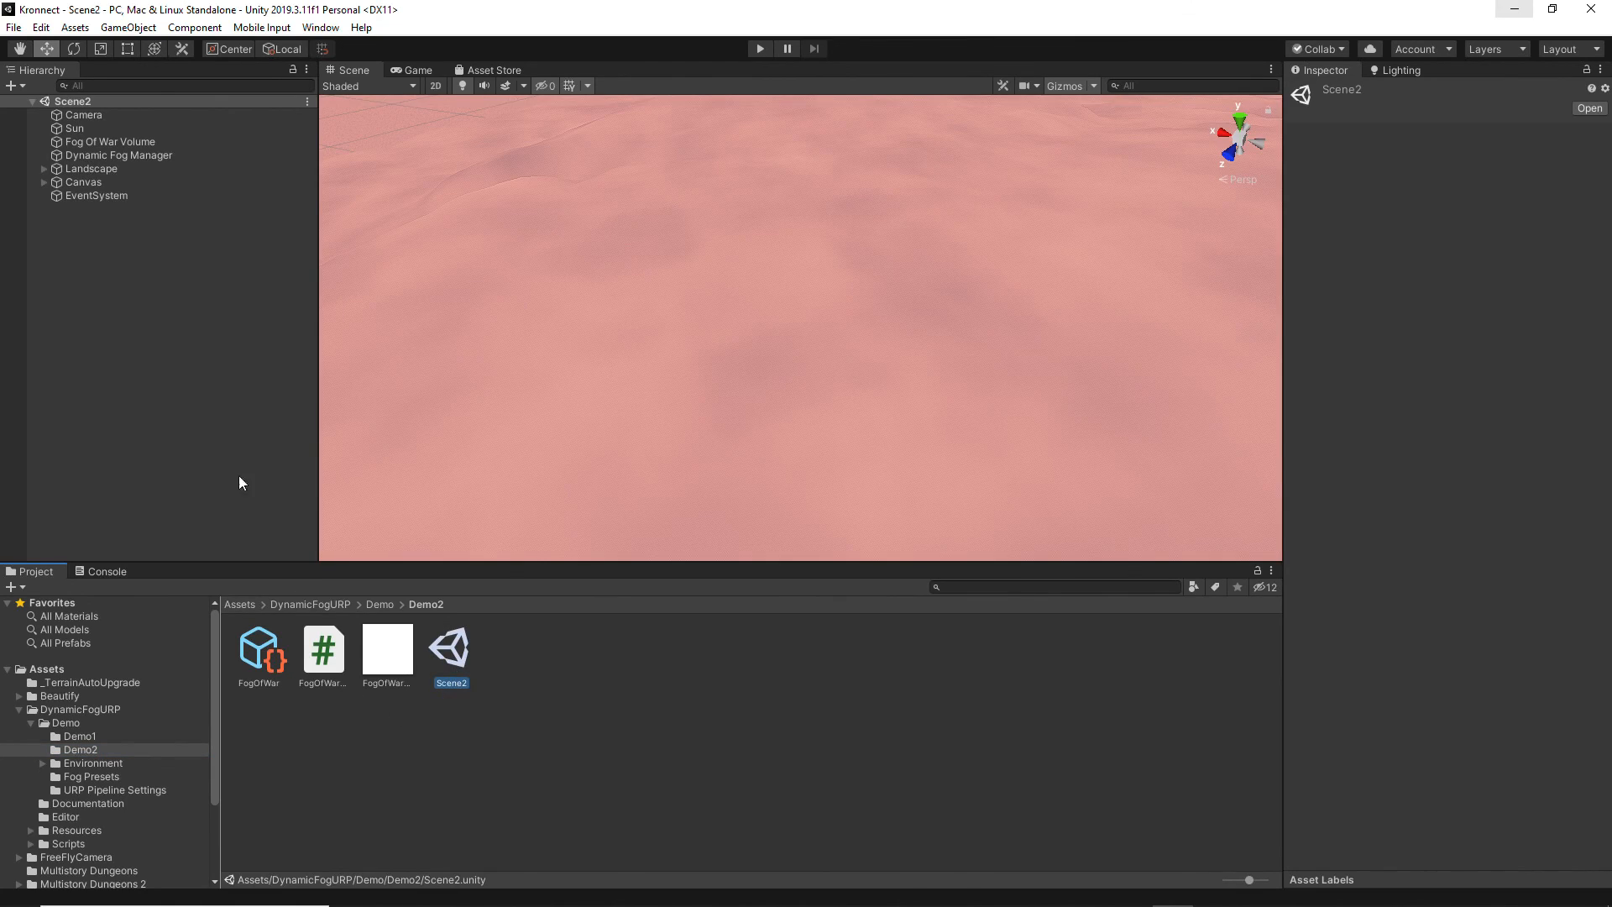
click(148, 141)
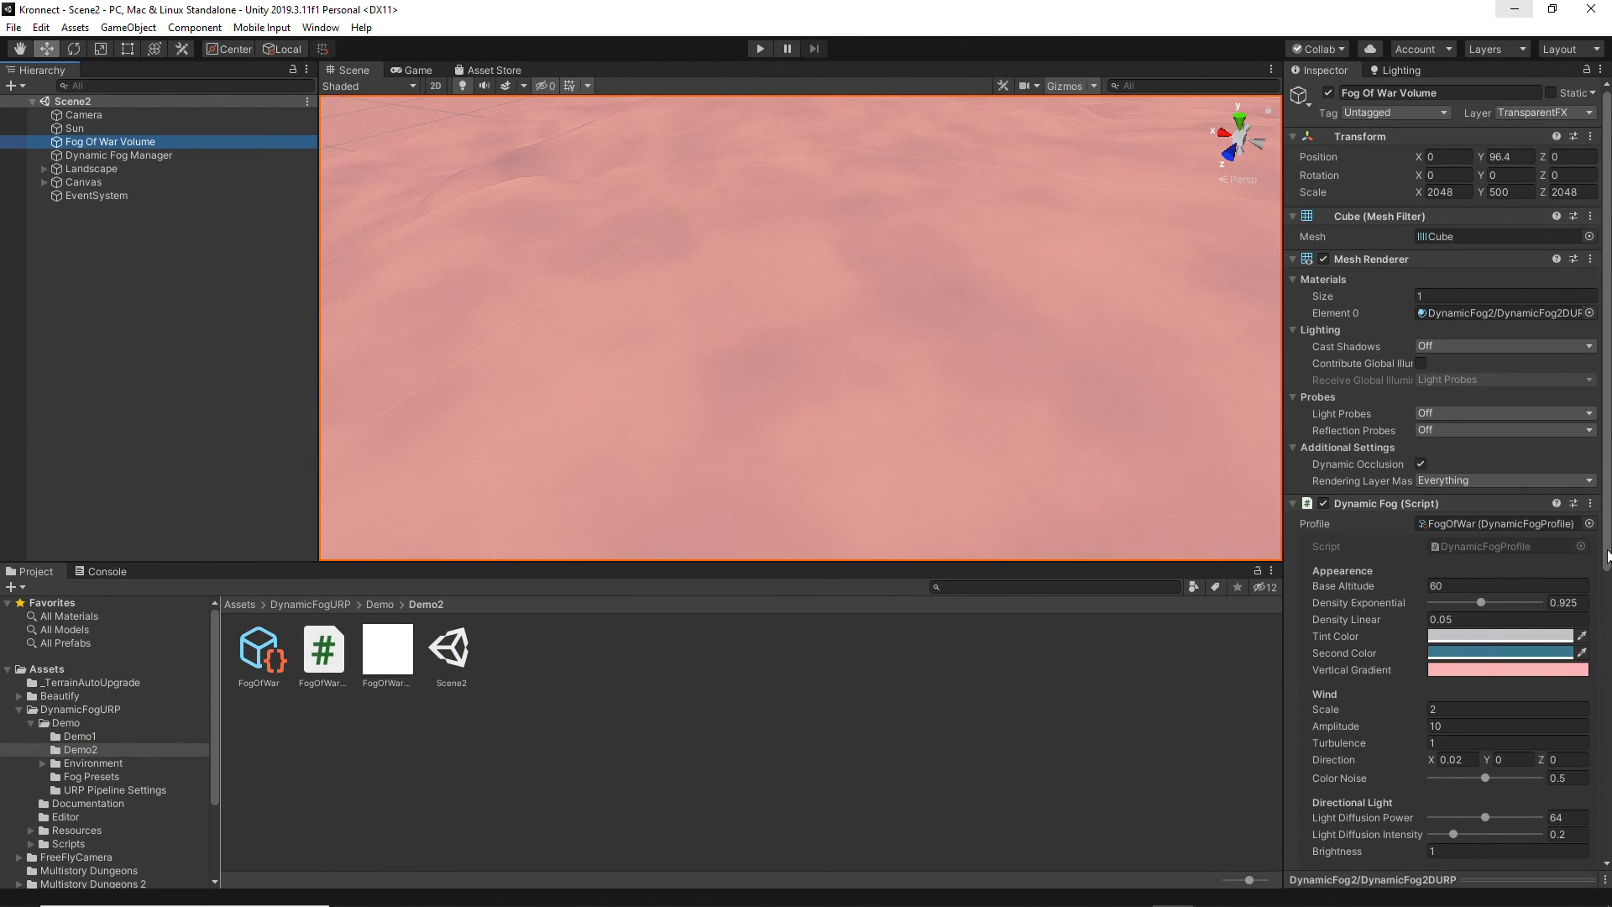
scroll(1461, 587, down, 10)
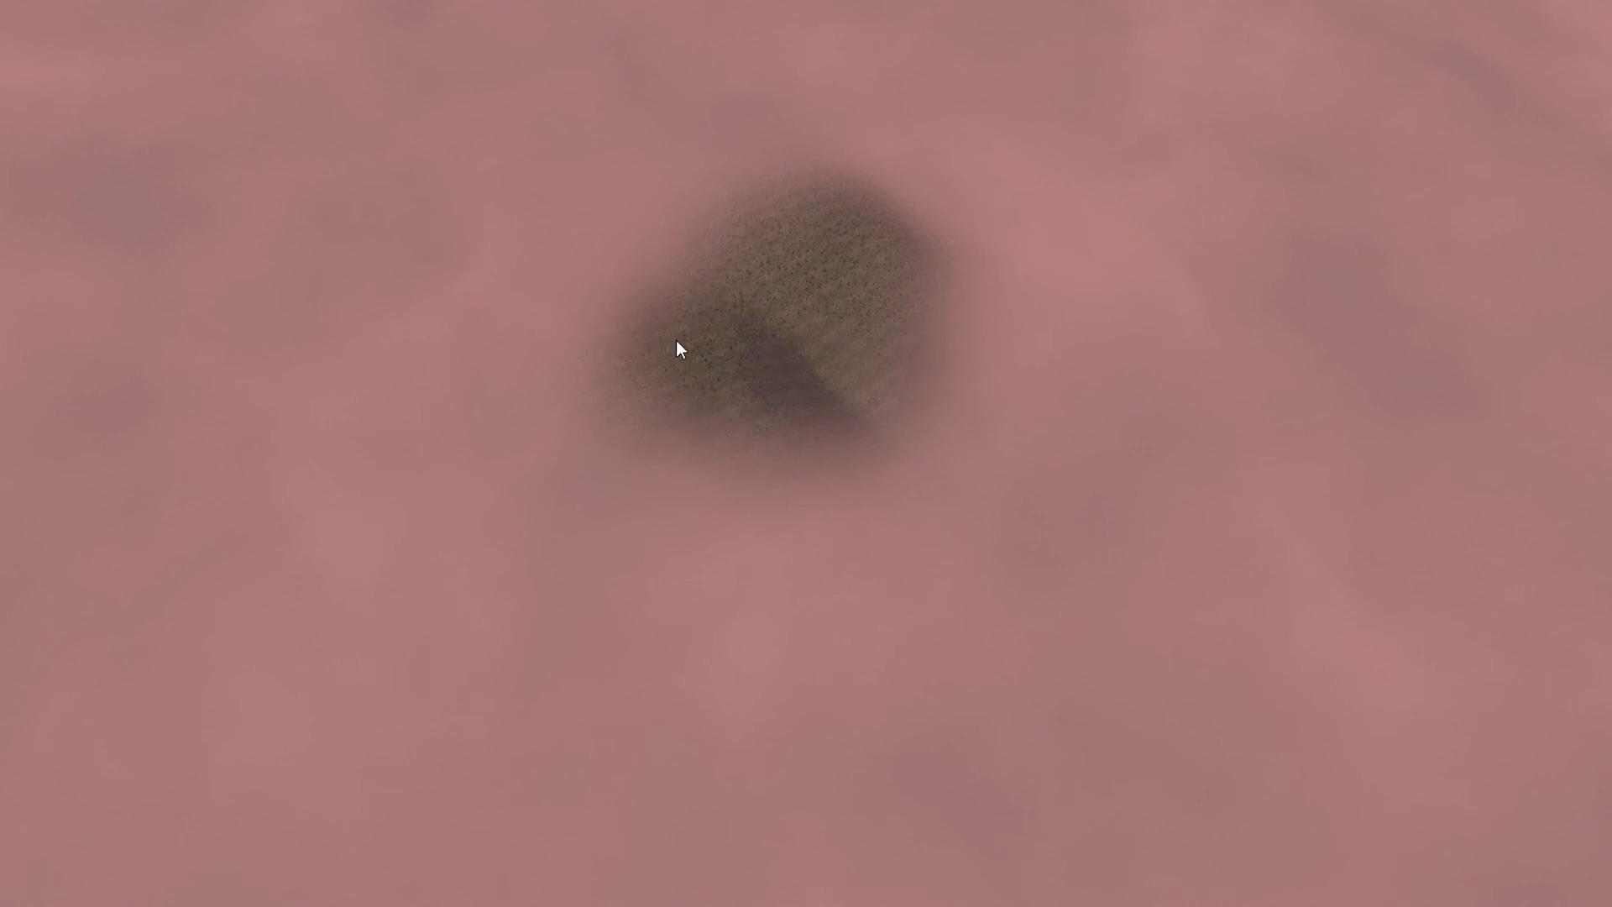
- Clear a path through the fog of war in the running Scene2 demo
mouse_move(680, 348)
mouse_down()
mouse_move(677, 266)
mouse_move(820, 475)
mouse_move(881, 245)
mouse_move(477, 432)
mouse_move(758, 151)
mouse_move(1011, 417)
mouse_move(576, 507)
mouse_move(600, 653)
mouse_move(1061, 482)
mouse_move(1072, 244)
mouse_up()
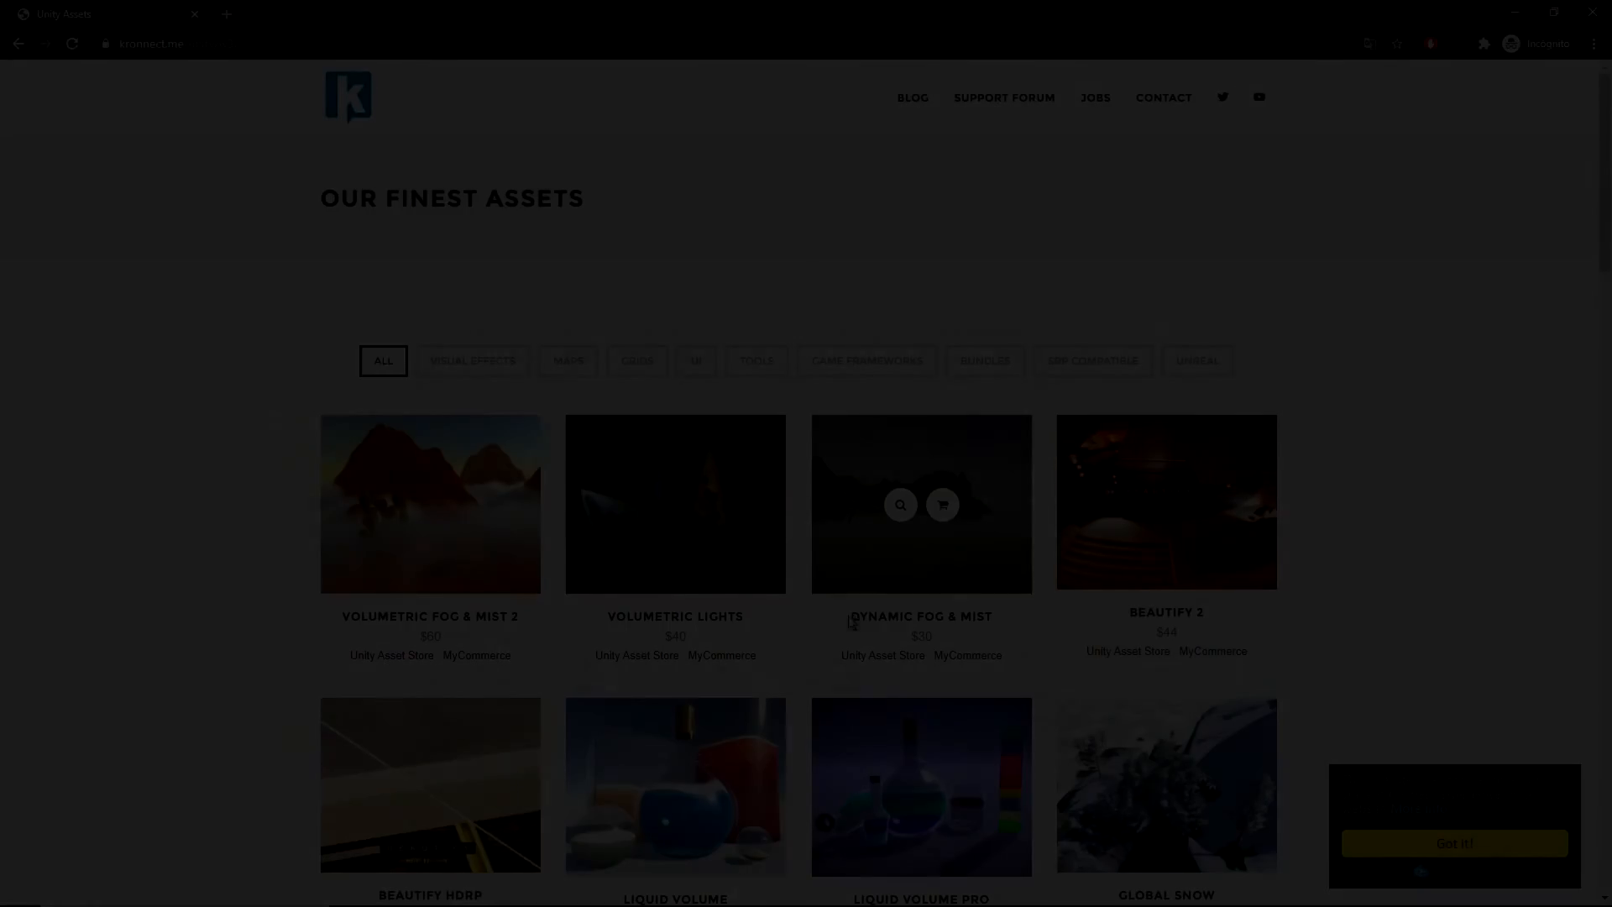